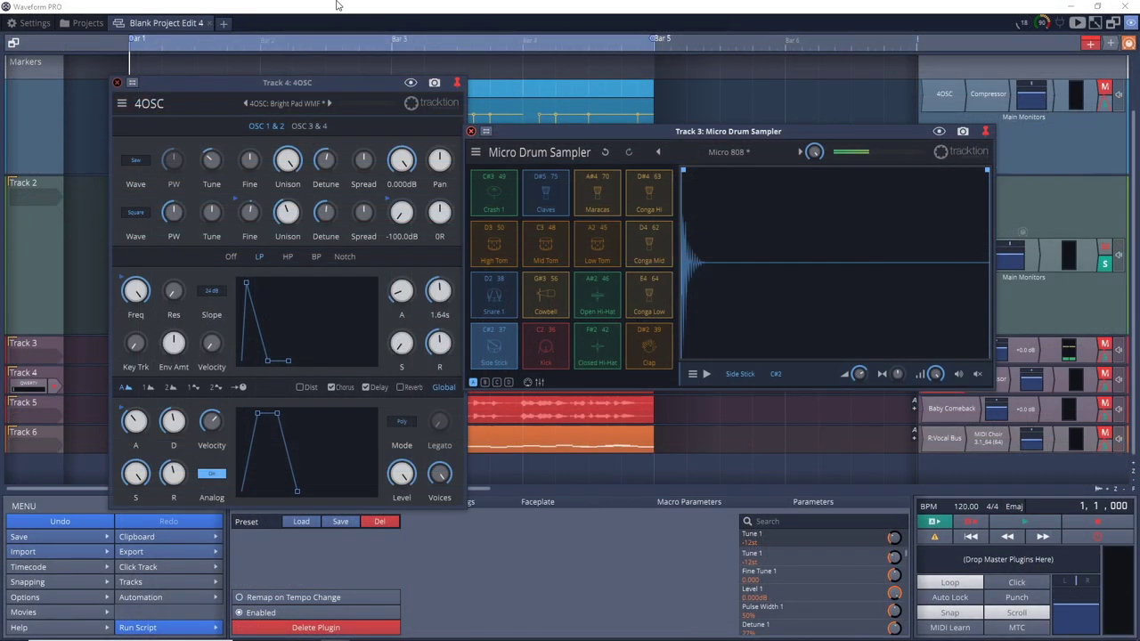
# Start playback of the Waveform song edit with Intro, Verse, Chorus and Bridge sections.
pyautogui.press('space')
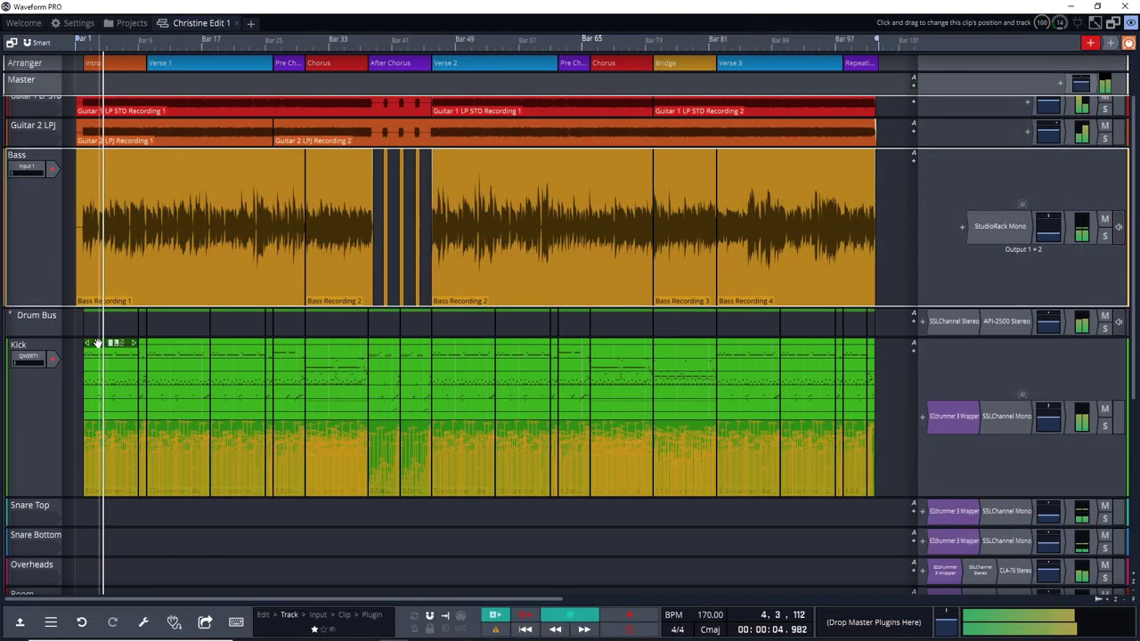
# Open the Kick MIDI clip in the note editor, then close the editor.
pyautogui.doubleClick(104, 354)
pyautogui.scroll(2, 405, 432)
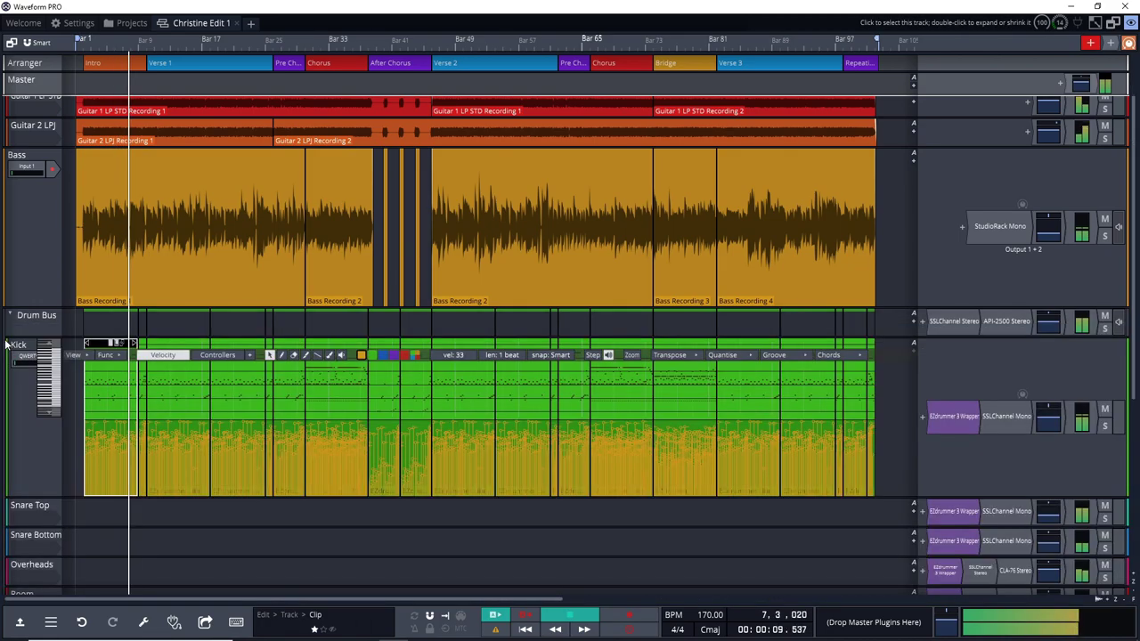
pyautogui.click(9, 339)
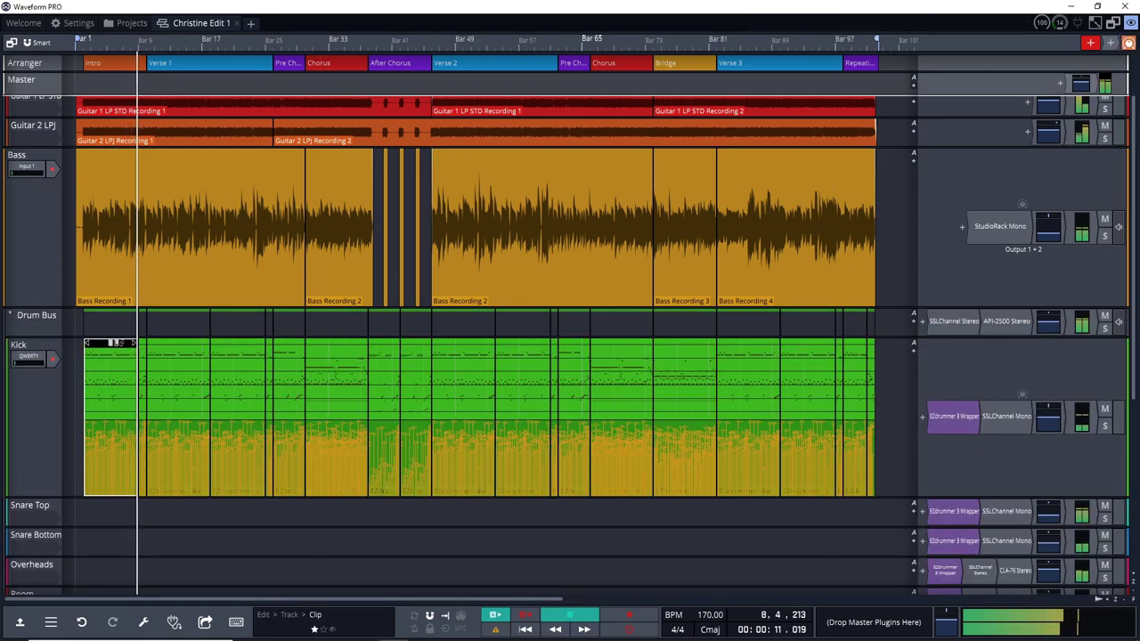
# Show and hide the mixer, MIDI editor and file browser from the panel layout menu.
pyautogui.click(1130, 22)
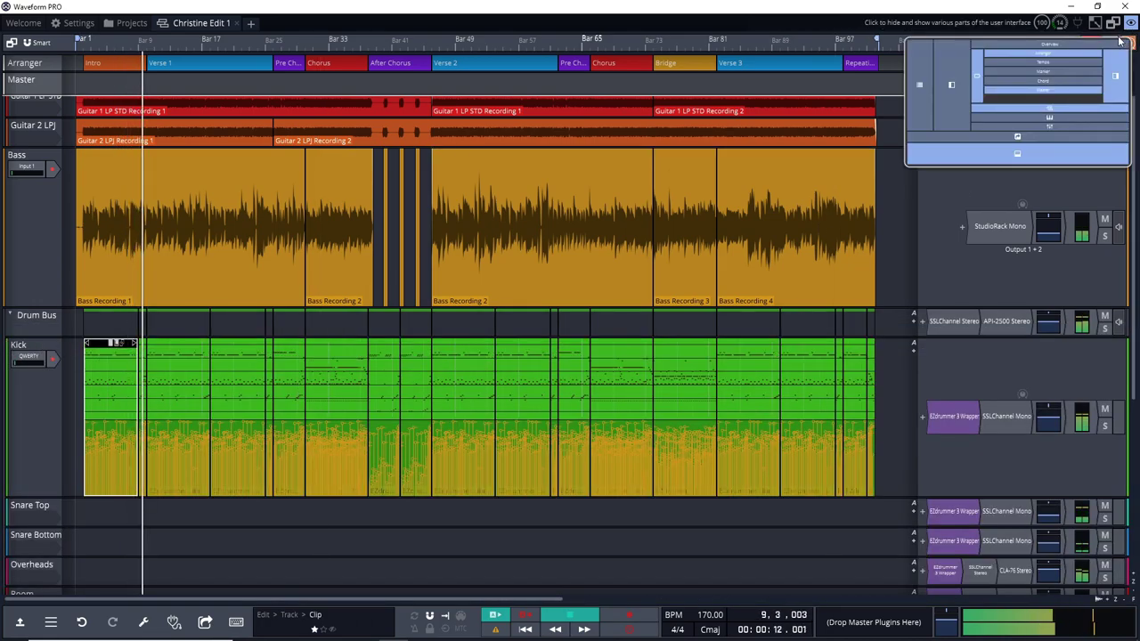
pyautogui.click(1049, 125)
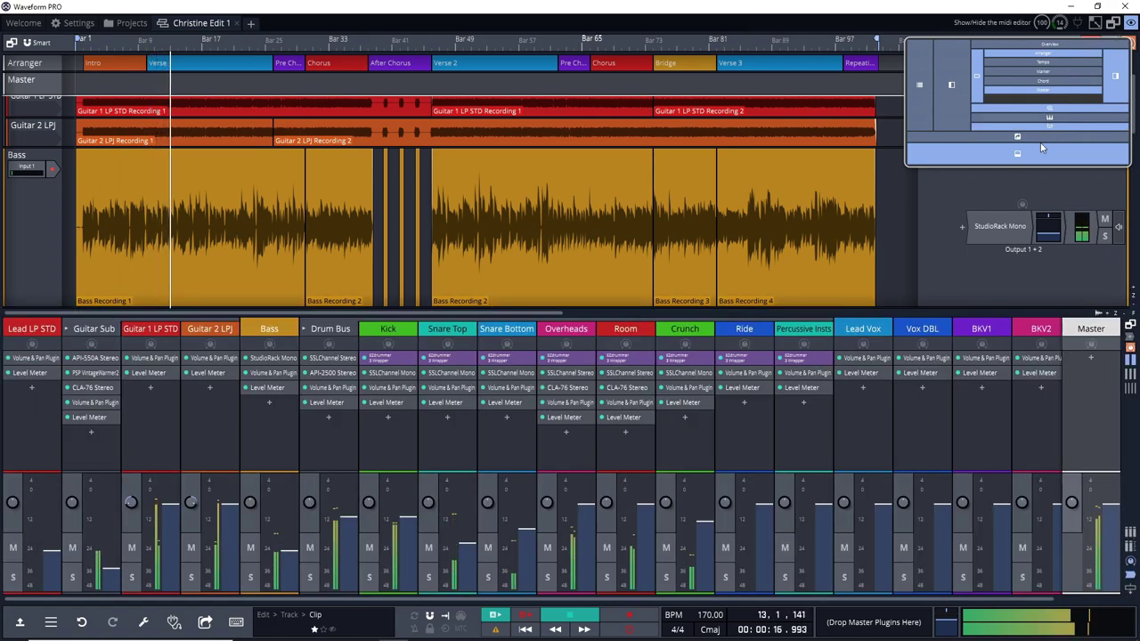
pyautogui.click(1050, 125)
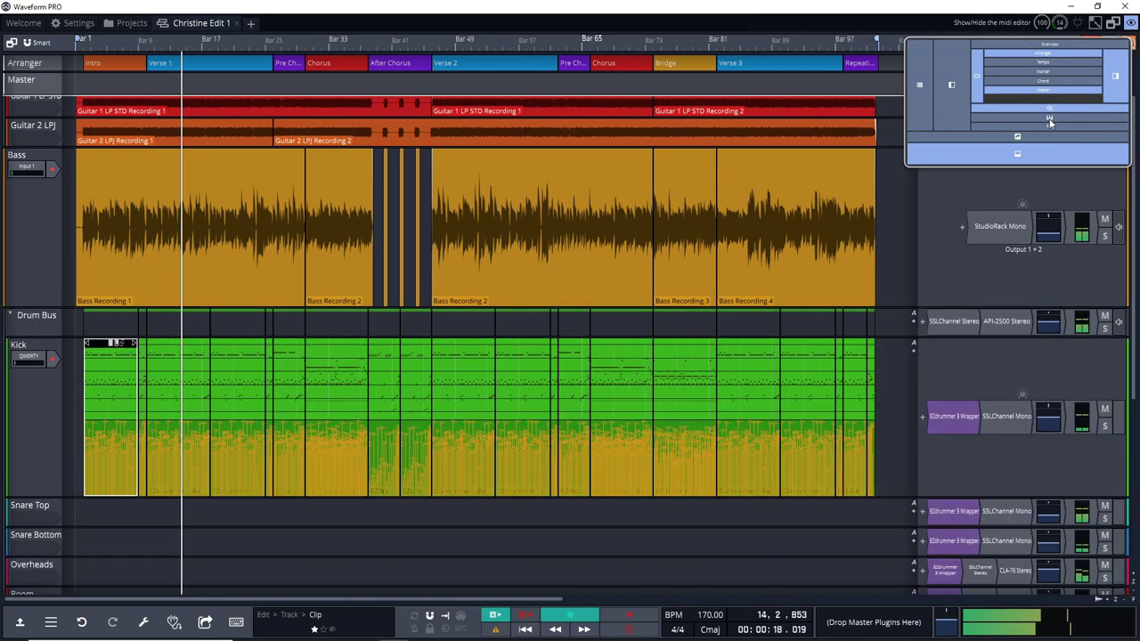
pyautogui.click(1049, 122)
pyautogui.click(1049, 122)
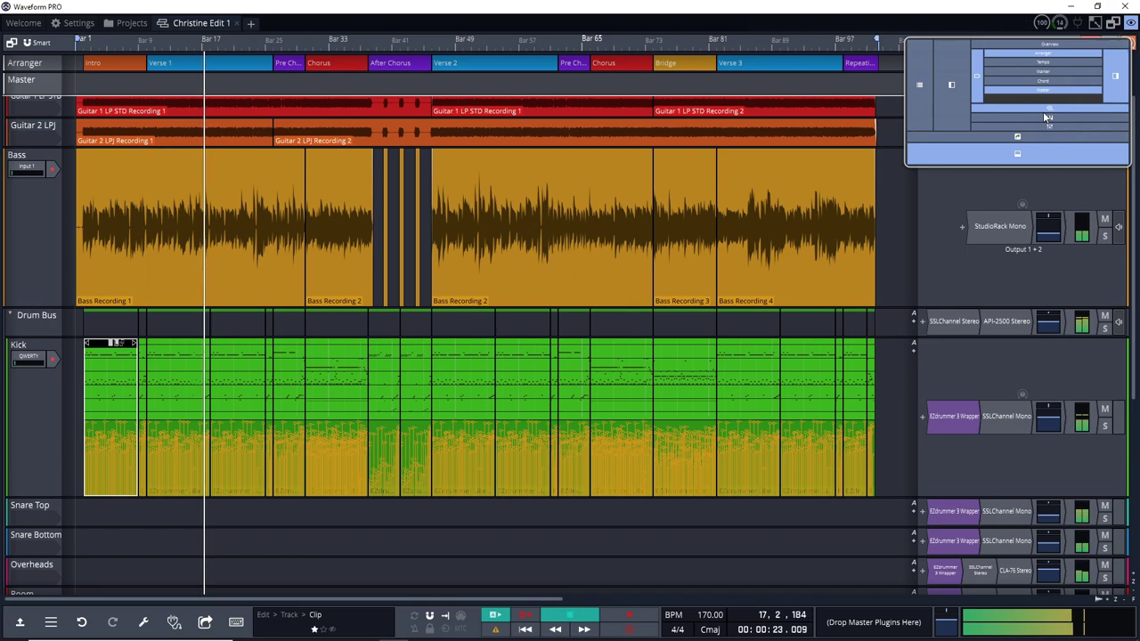
pyautogui.click(957, 85)
pyautogui.click(957, 86)
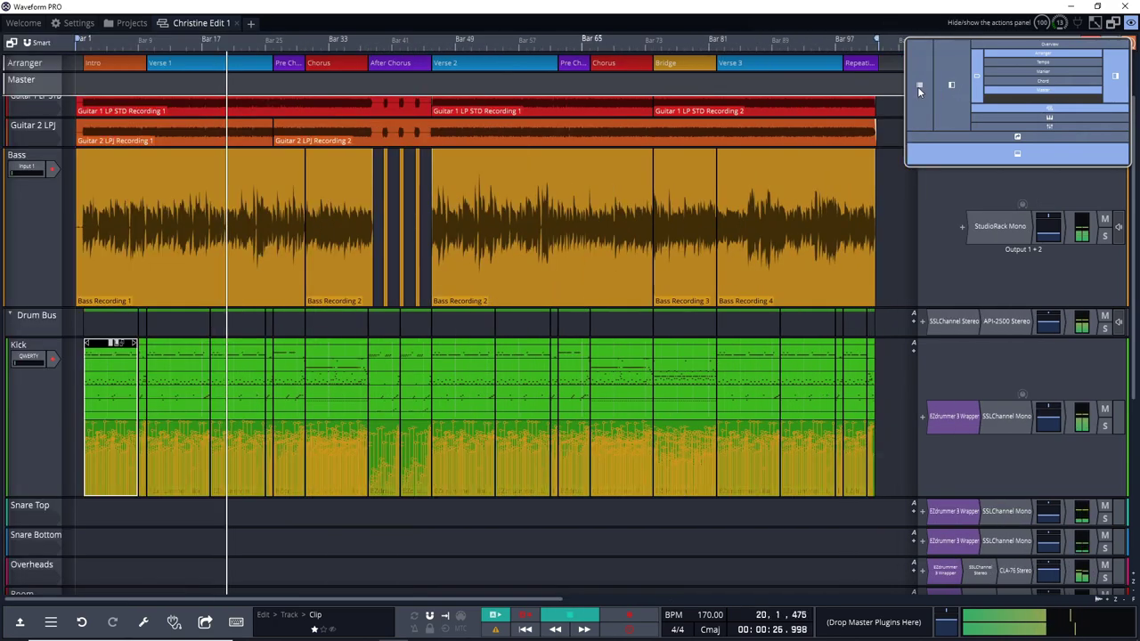
# Toggle the actions panel, then add Bass Drum 1 hits on steps one and five.
pyautogui.click(917, 86)
pyautogui.click(917, 87)
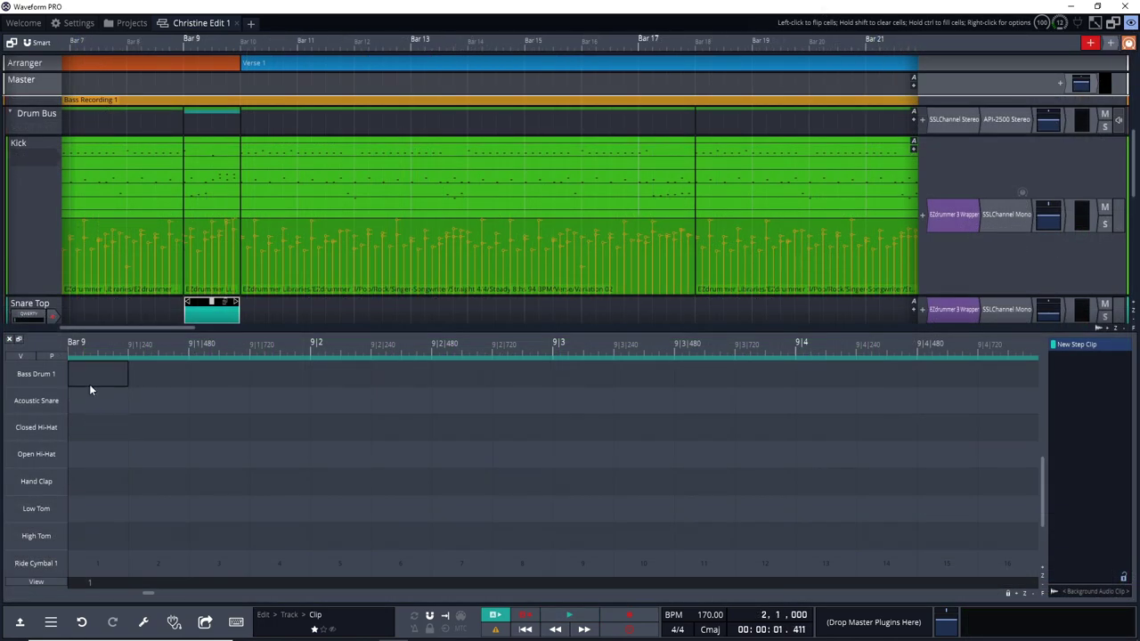
pyautogui.click(89, 381)
pyautogui.click(339, 374)
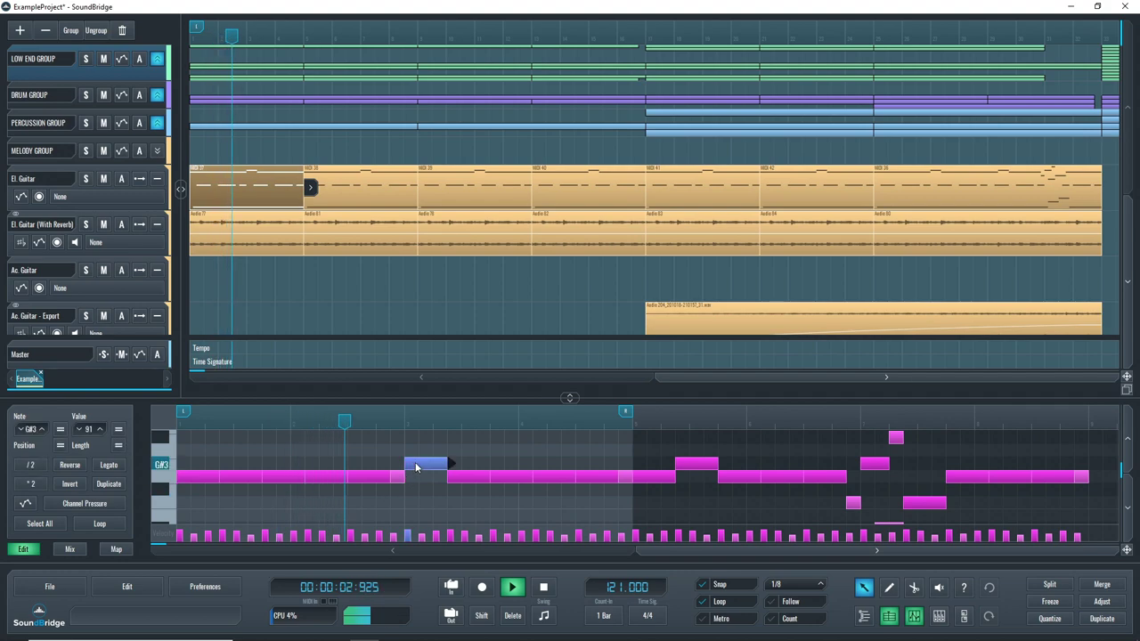
# Lengthen the G#3 note, then redraw it as a short note with the Pencil tool.
pyautogui.moveTo(450, 466)
pyautogui.mouseDown()
pyautogui.moveTo(560, 474)
pyautogui.moveTo(452, 475)
pyautogui.mouseUp()
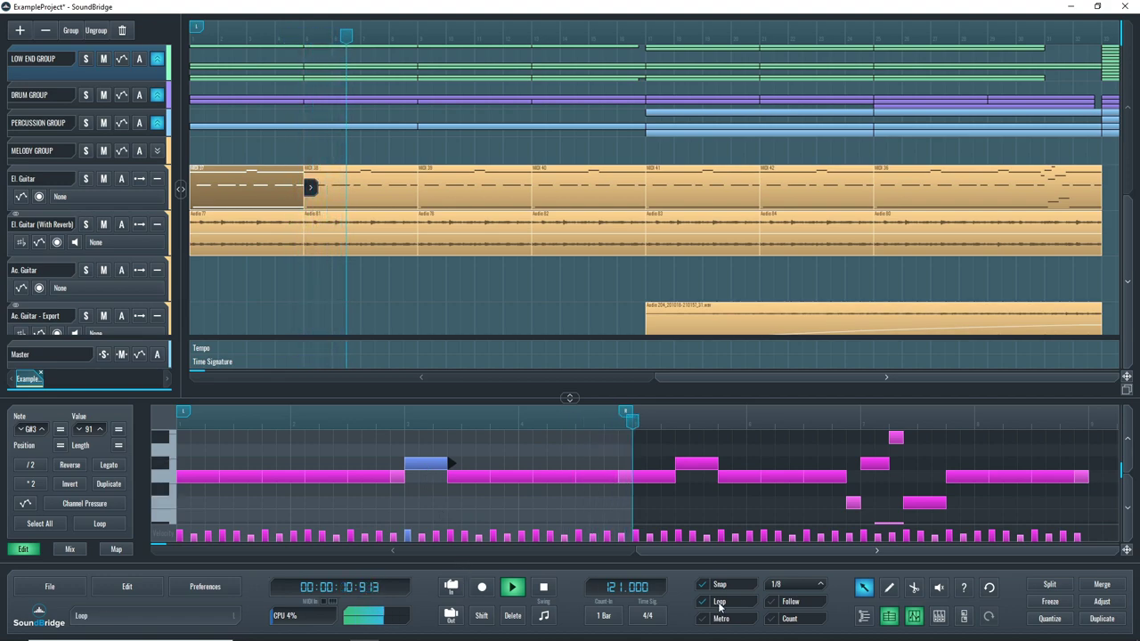
pyautogui.click(431, 464)
pyautogui.moveTo(431, 464)
pyautogui.mouseDown()
pyautogui.moveTo(636, 465)
pyautogui.moveTo(460, 464)
pyautogui.mouseUp()
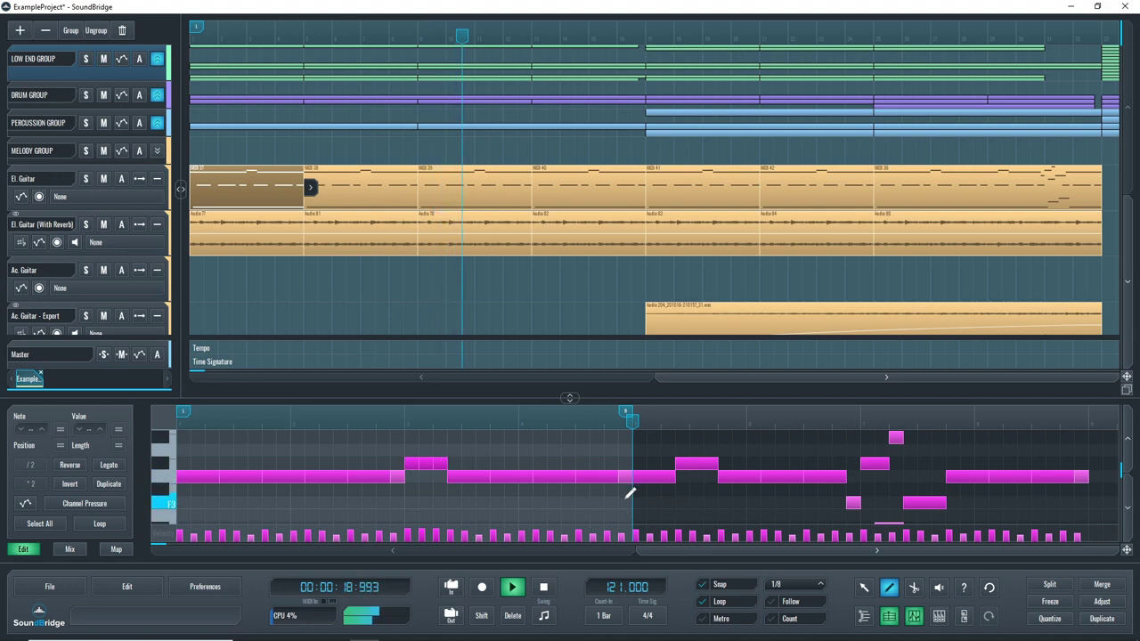
# Stop playback, open RitMix from the mixer, and pick Snare fill 3 in its step sequencer.
pyautogui.press('space')
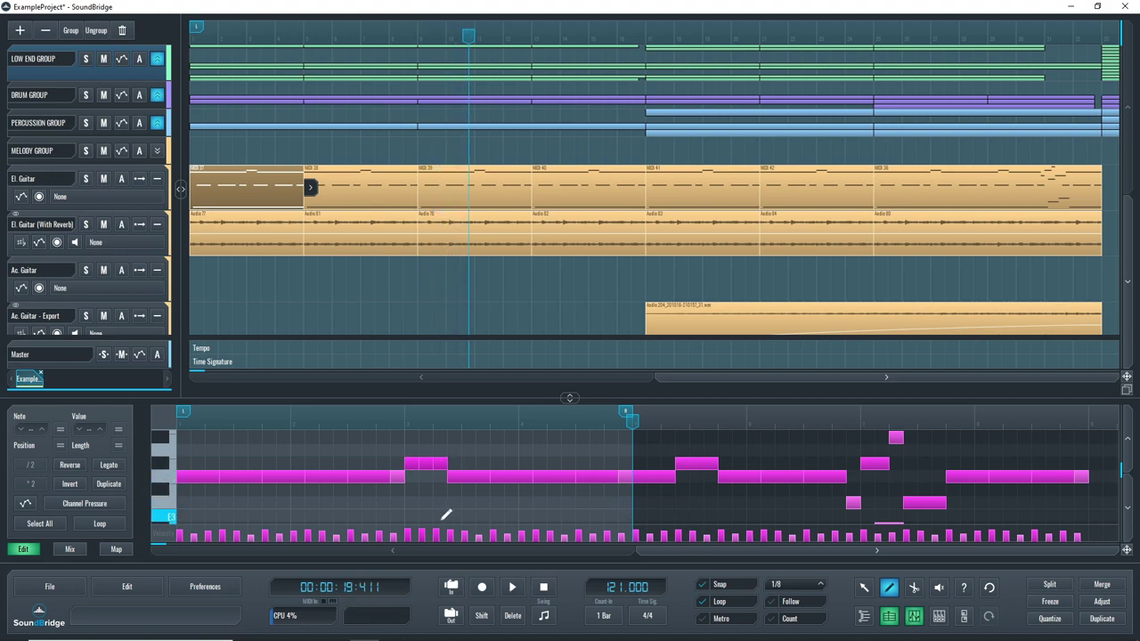
pyautogui.click(864, 591)
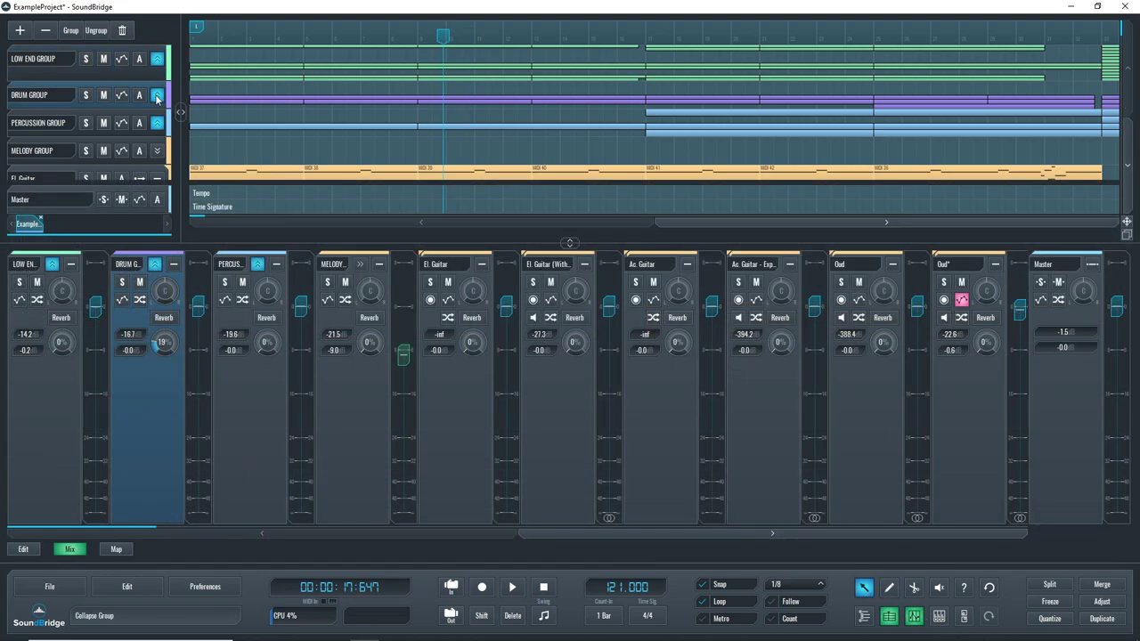
pyautogui.click(158, 95)
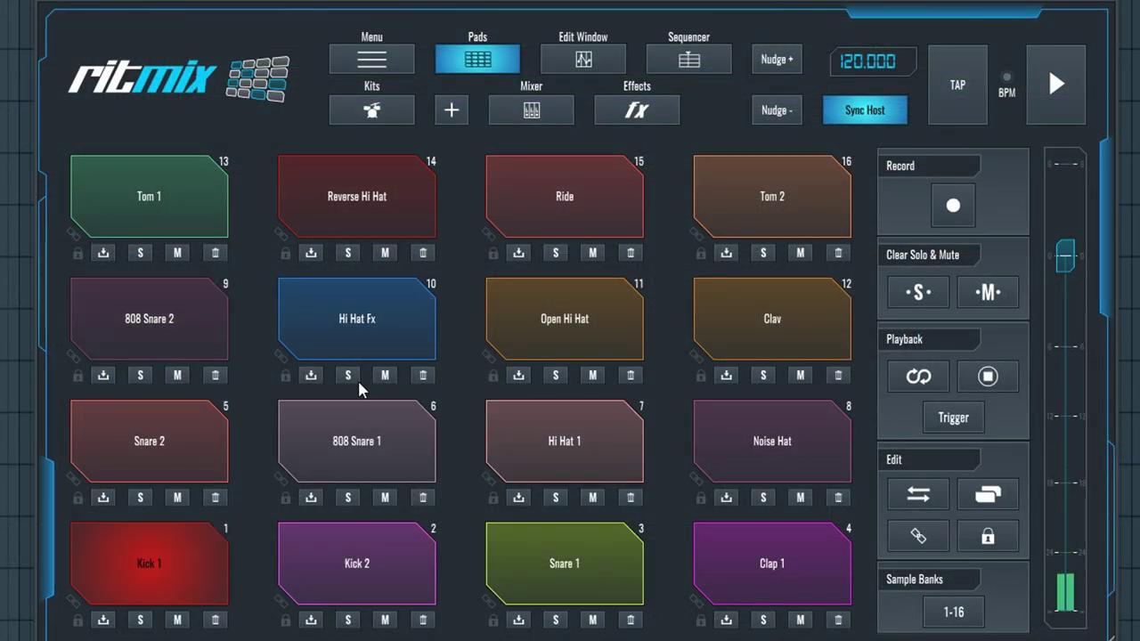
pyautogui.click(374, 116)
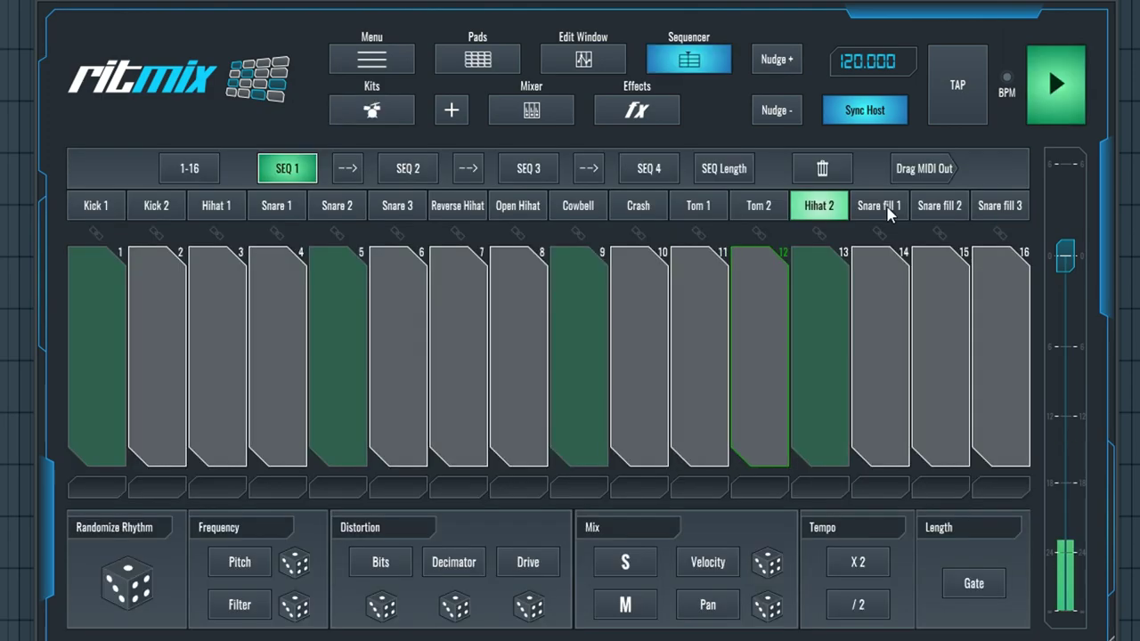
pyautogui.click(940, 205)
pyautogui.click(999, 205)
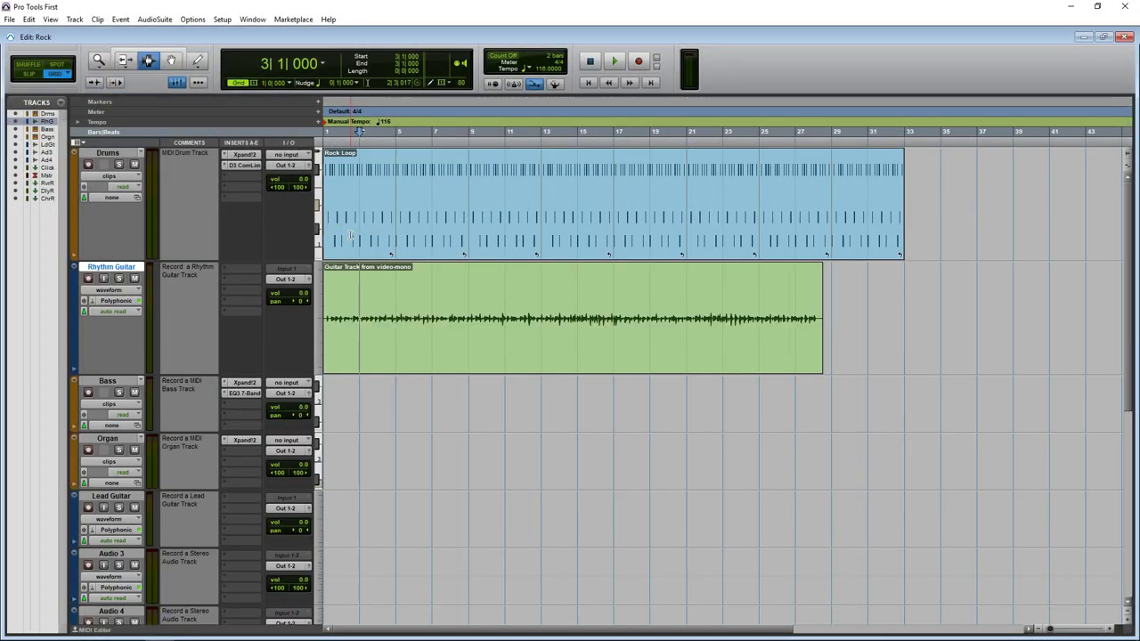
# Select the Bass track, start playback and zoom in on the first bars.
pyautogui.click(361, 401)
pyautogui.press('space')
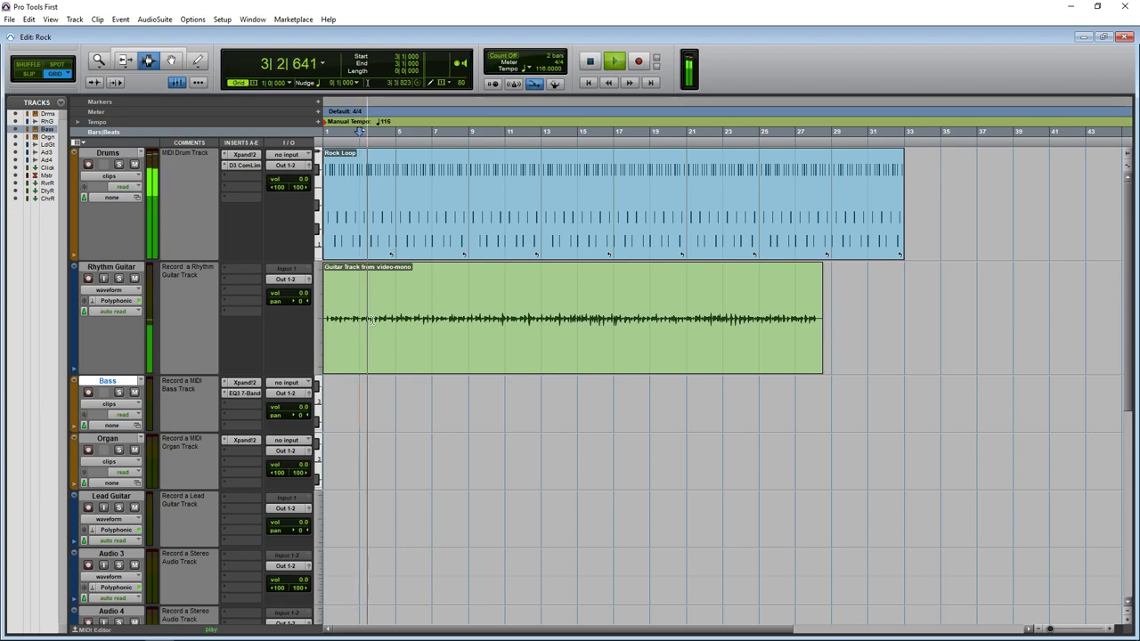
pyautogui.click(177, 83)
# Open the Mix window, raise it to show the faders, and restart playback.
pyautogui.click(177, 83)
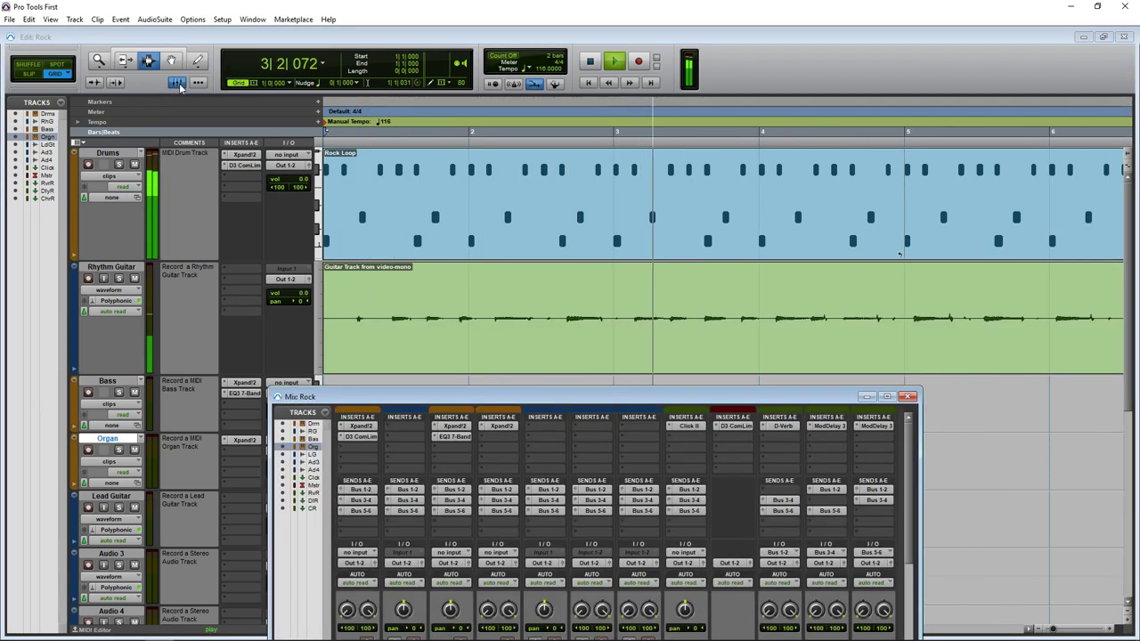
pyautogui.moveTo(450, 401); pyautogui.dragTo(454, 353)
pyautogui.scroll(-5, 528, 454)
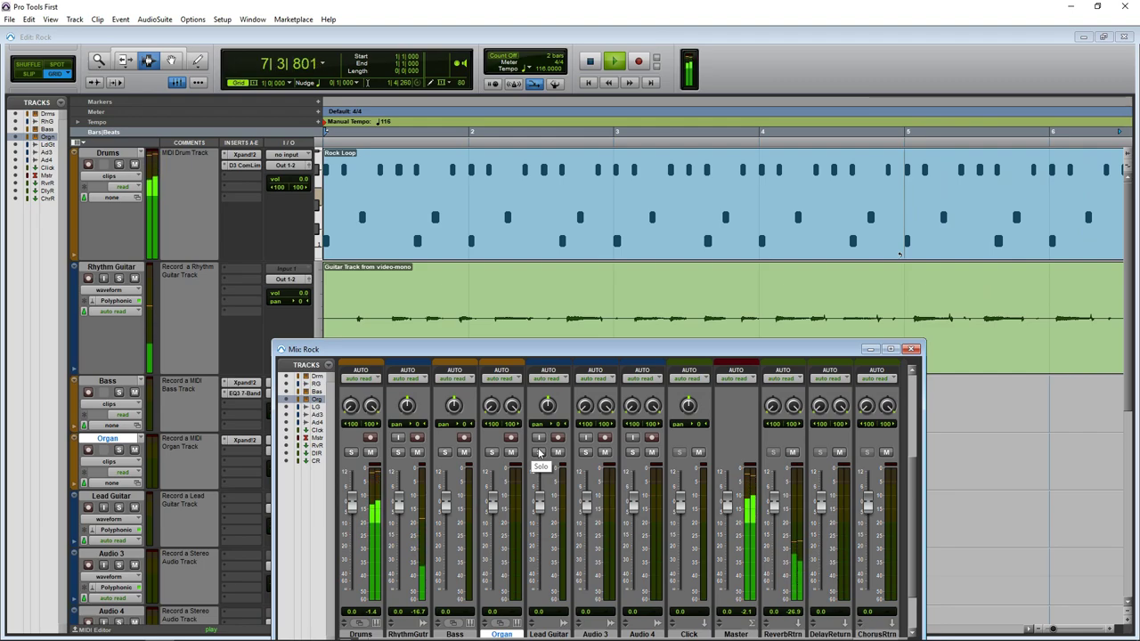
pyautogui.press('space')
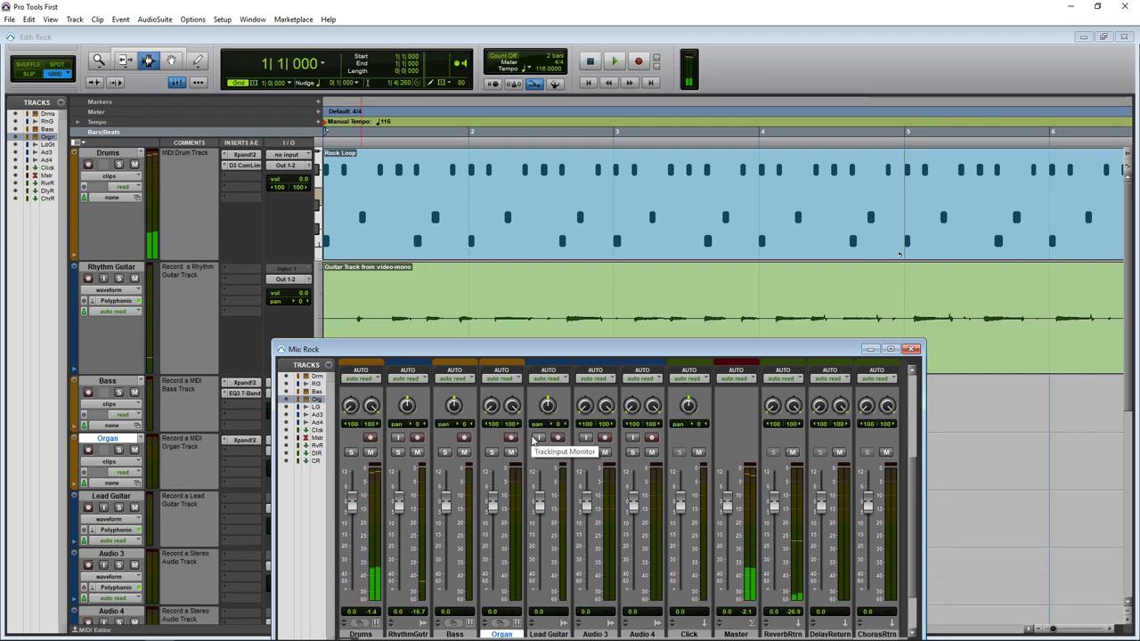
pyautogui.press('space')
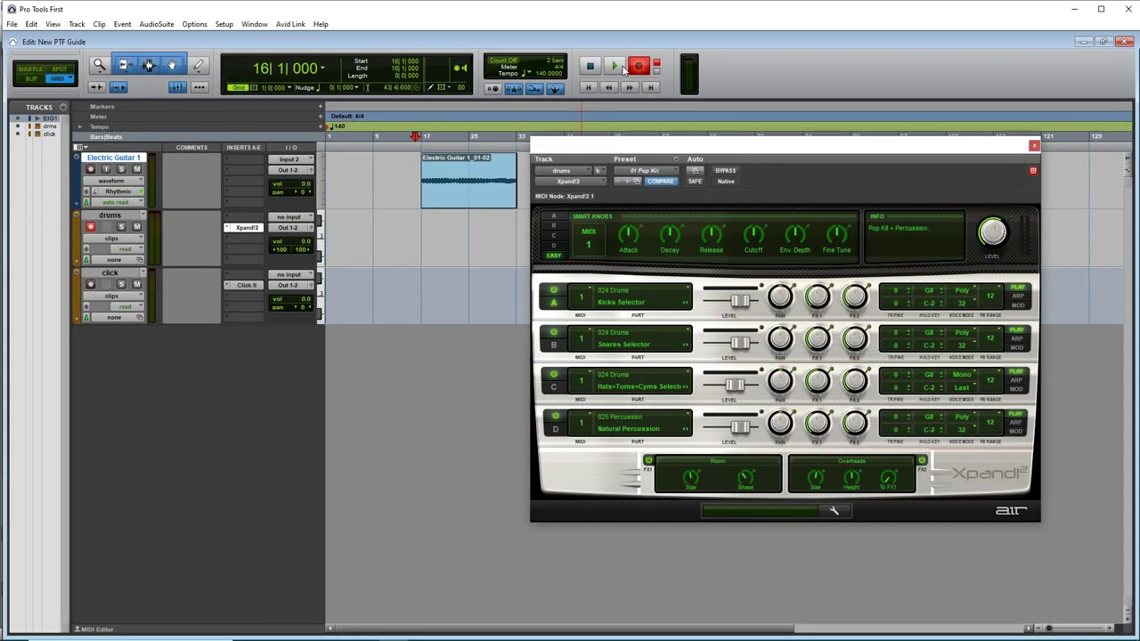
# Record on the armed track, move the drums clip later, and copy-paste it to bar 46.
pyautogui.click(616, 69)
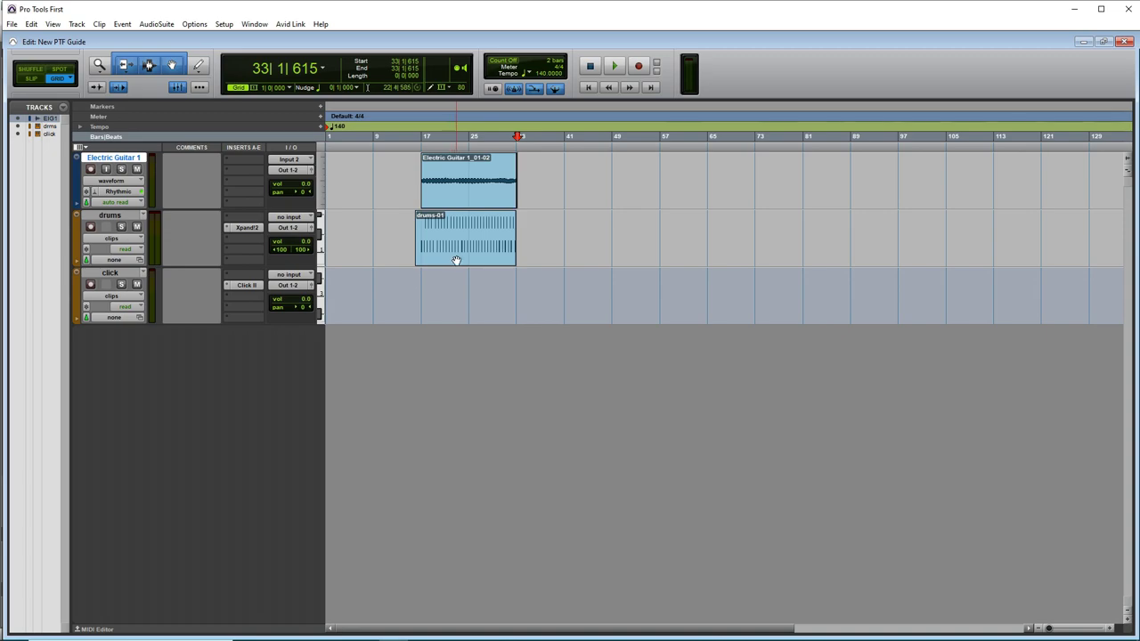
pyautogui.moveTo(456, 261); pyautogui.dragTo(479, 258)
pyautogui.rightClick(483, 255)
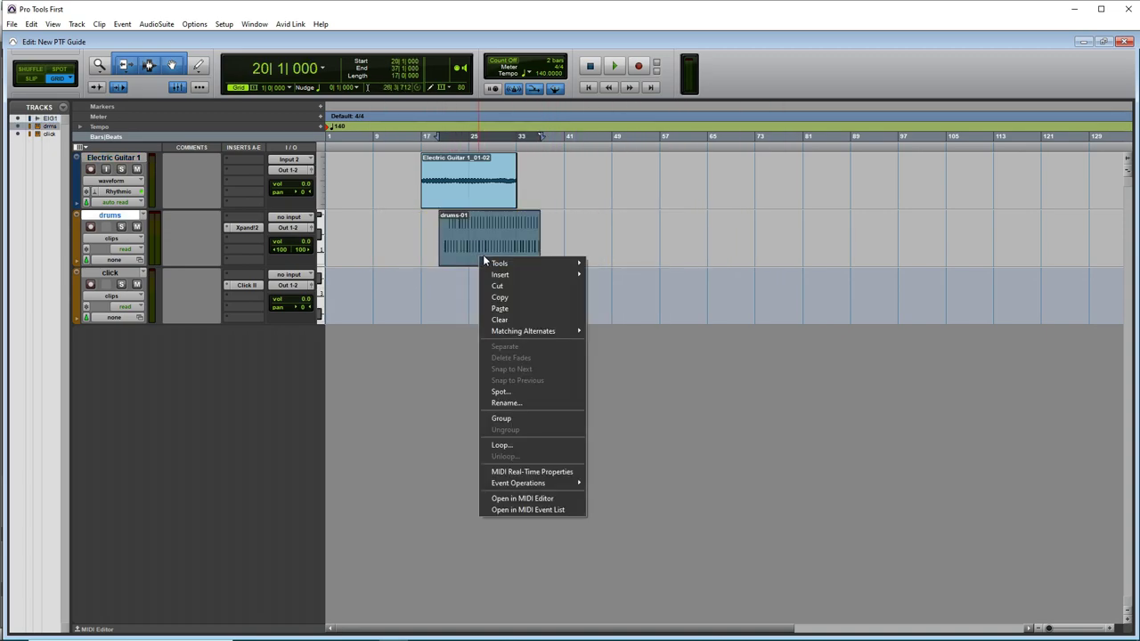
pyautogui.click(518, 297)
pyautogui.click(591, 227)
pyautogui.rightClick(592, 228)
pyautogui.click(643, 281)
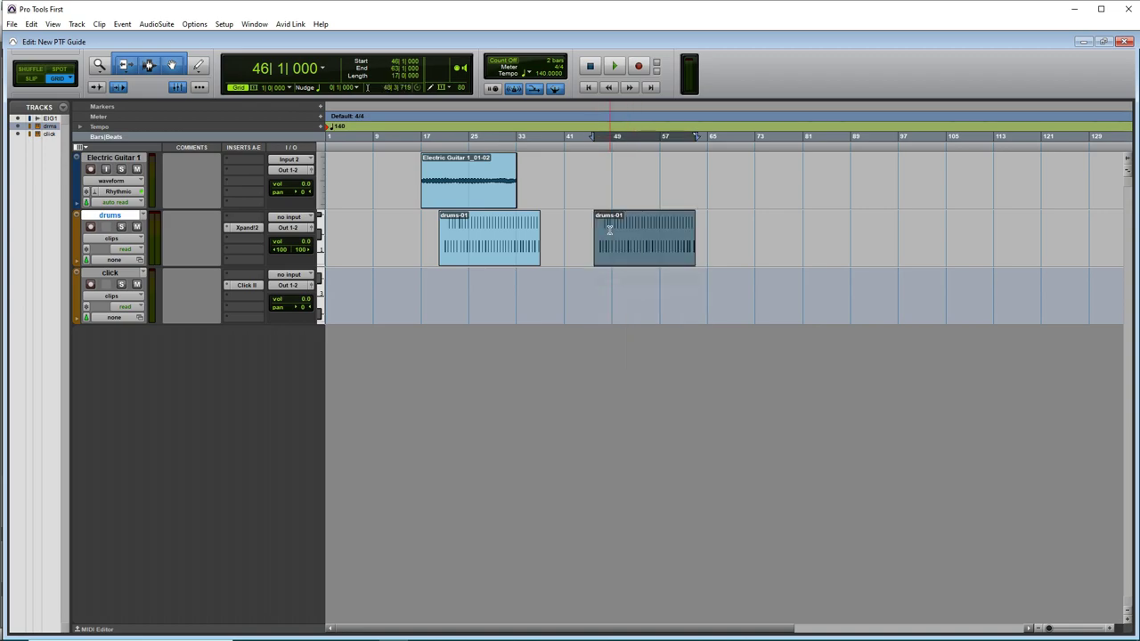
# Draw a bass note at bar 18 and select the Bass clip to view its notes.
pyautogui.click(623, 226)
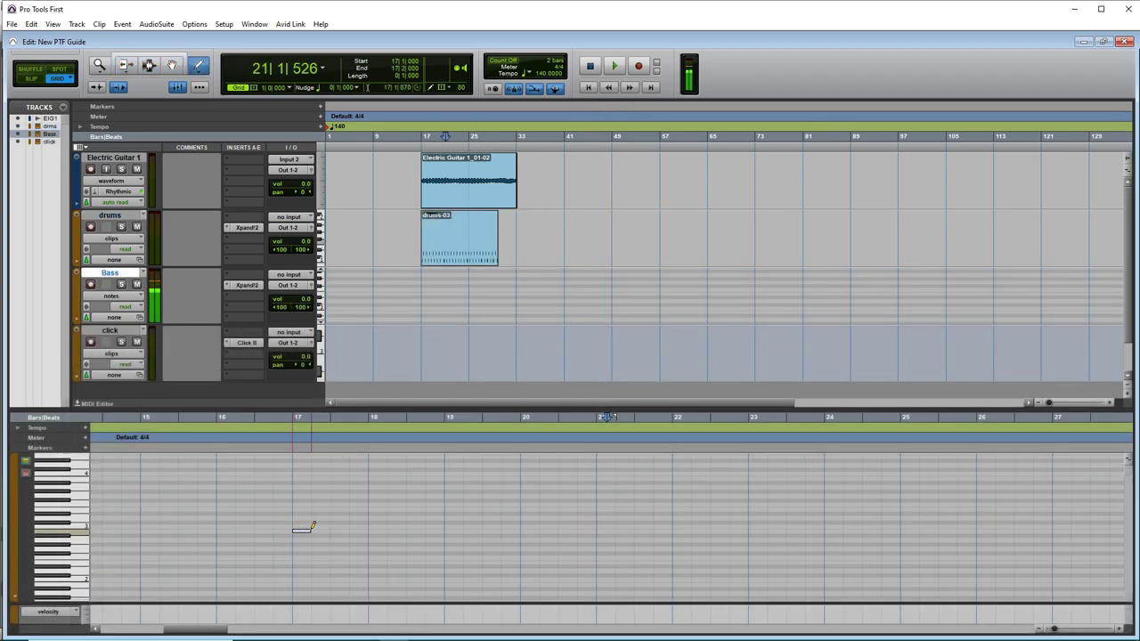
pyautogui.press('space')
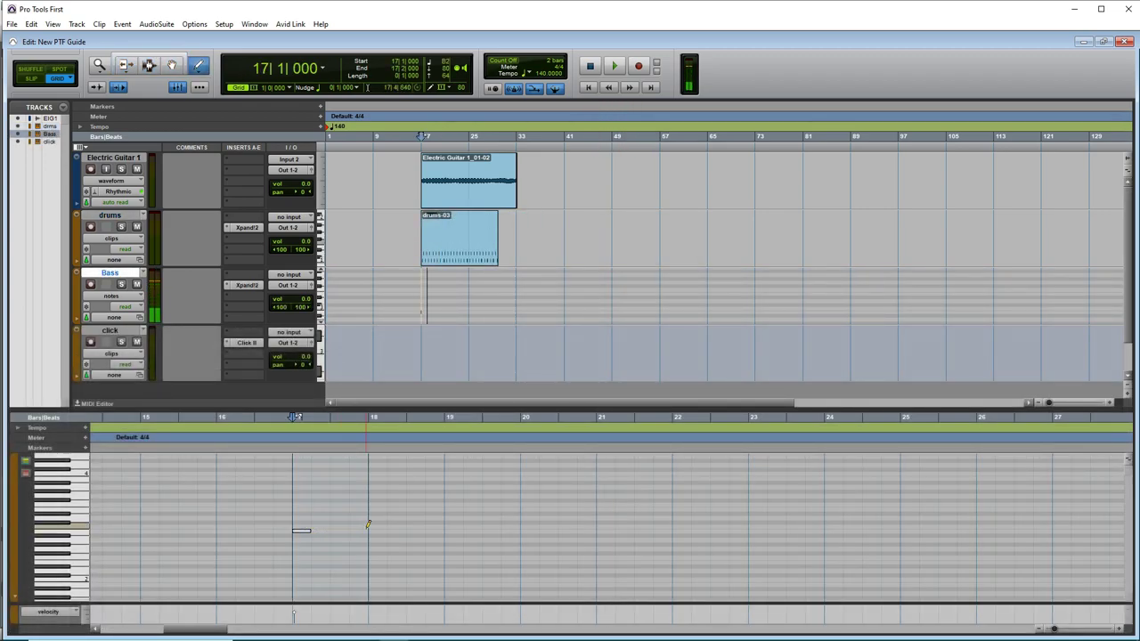
pyautogui.moveTo(388, 528); pyautogui.dragTo(468, 530)
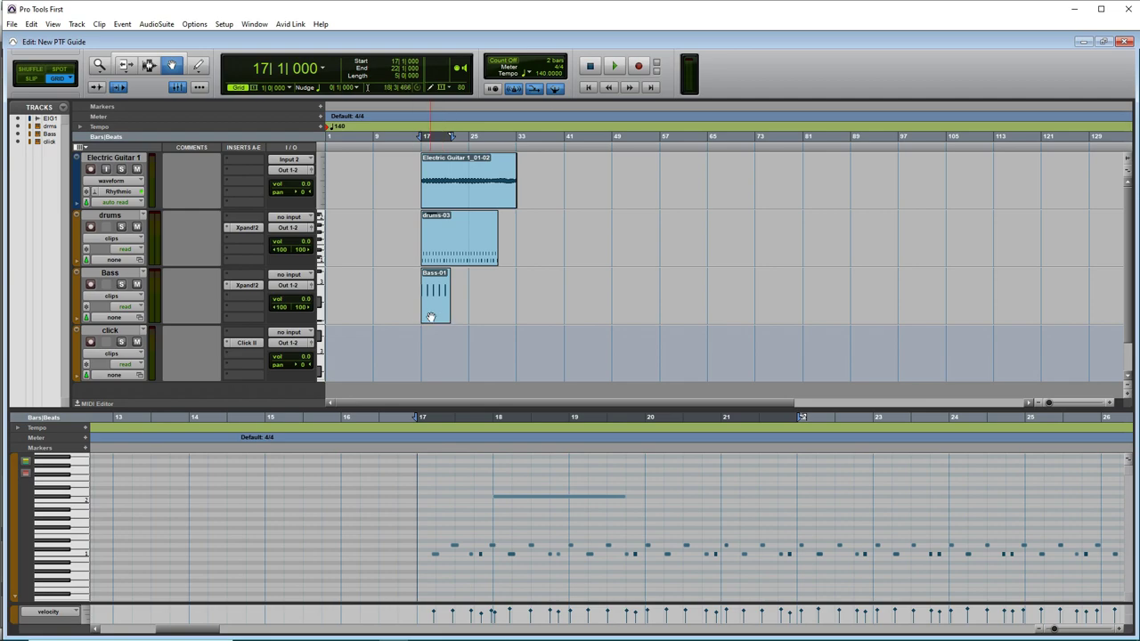
pyautogui.click(430, 317)
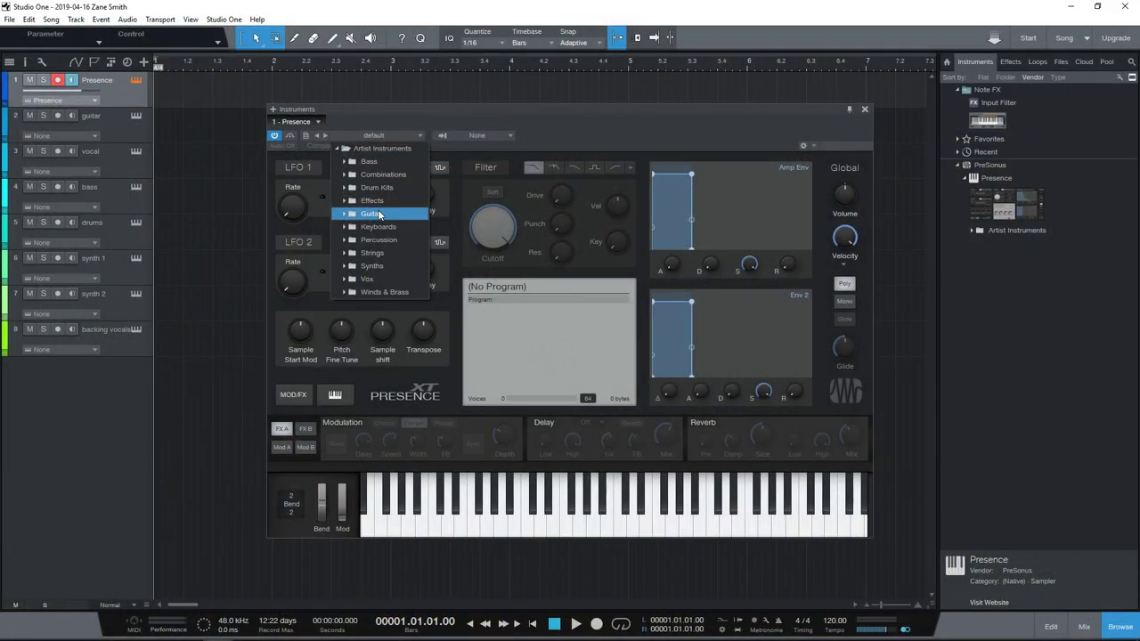
# Load Presence's 303 Bass, draw two short C3 notes, and set Ampire's pre-amp to 8.75.
pyautogui.click(380, 229)
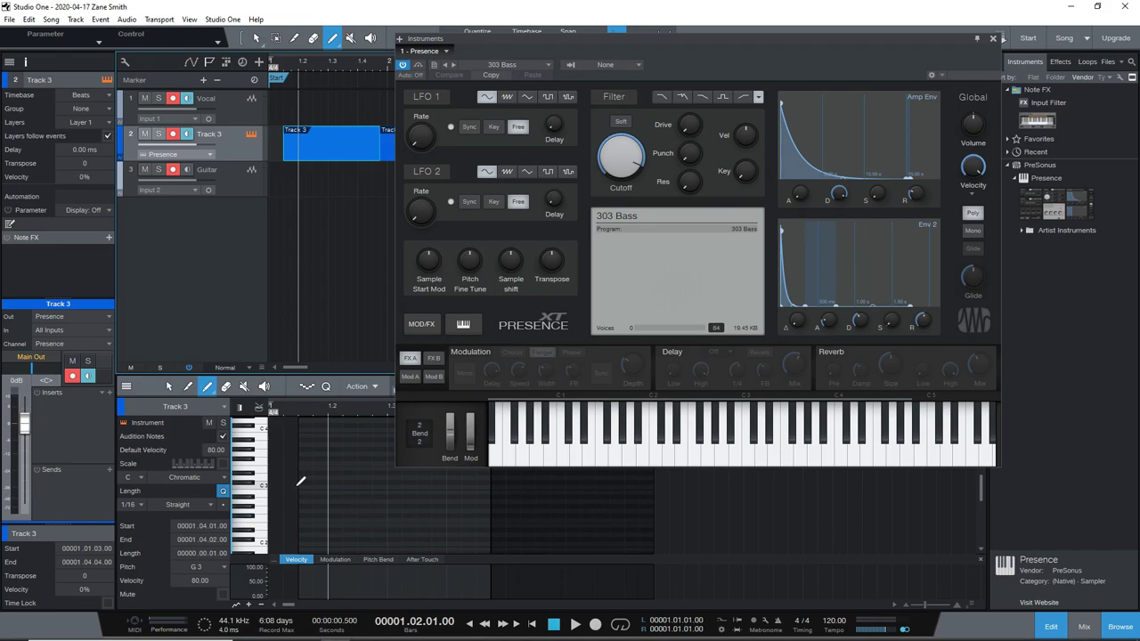
pyautogui.click(305, 487)
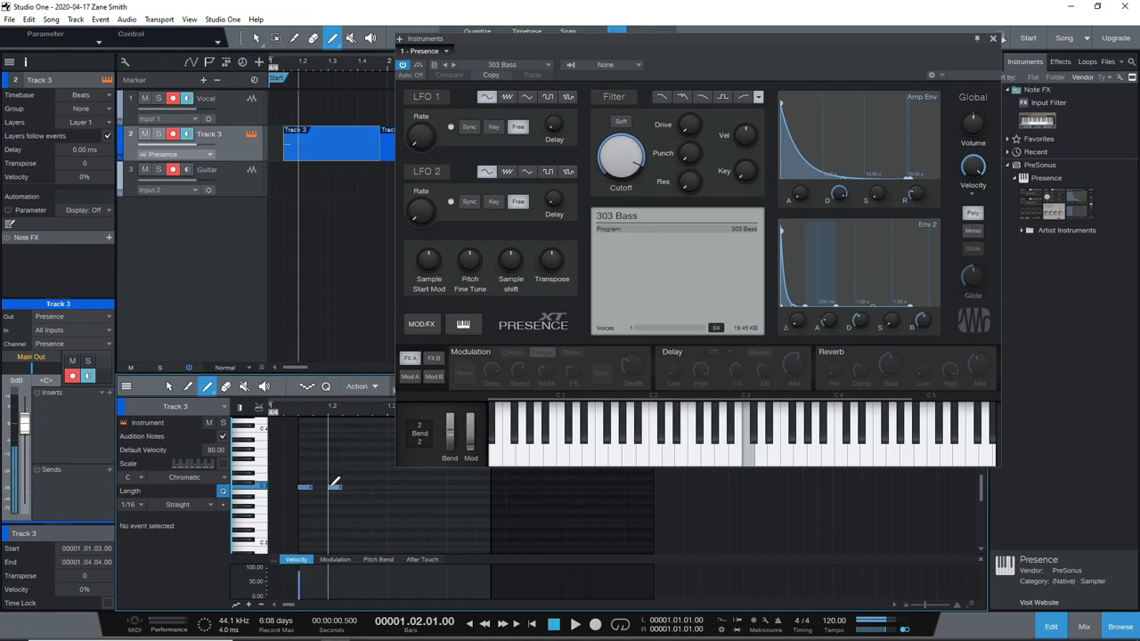
pyautogui.click(334, 487)
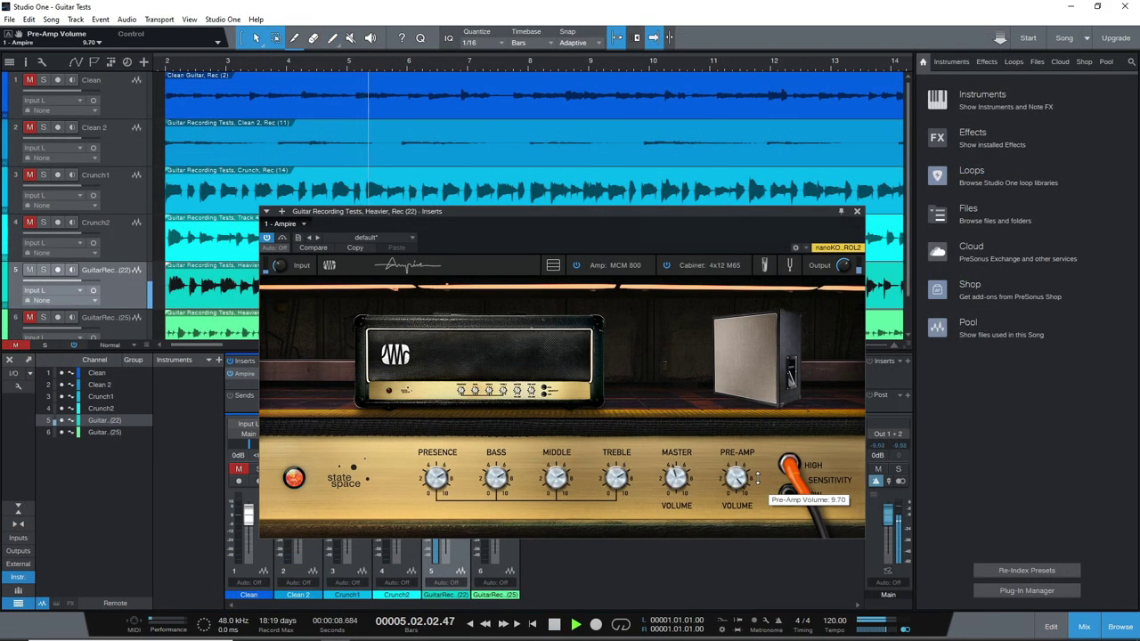
pyautogui.moveTo(758, 478); pyautogui.dragTo(758, 490)
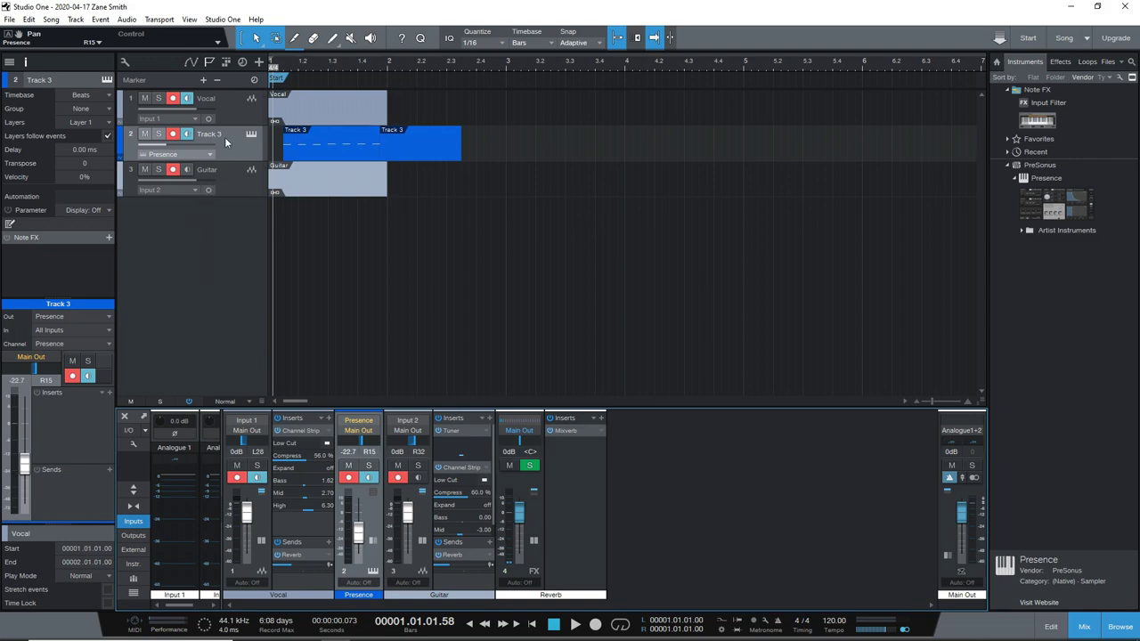
# Add Ampire to the Presence track, Flanger on a new track, and RedlightDist after Mixverb on Track 12.
pyautogui.rightClick(229, 142)
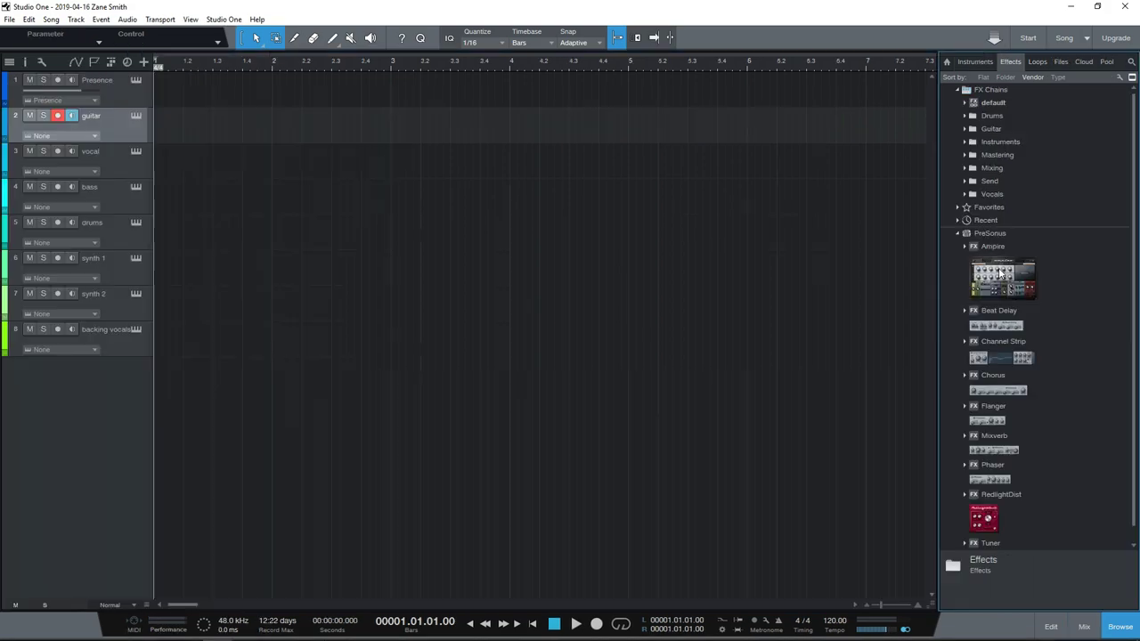
pyautogui.moveTo(1003, 277); pyautogui.dragTo(99, 118)
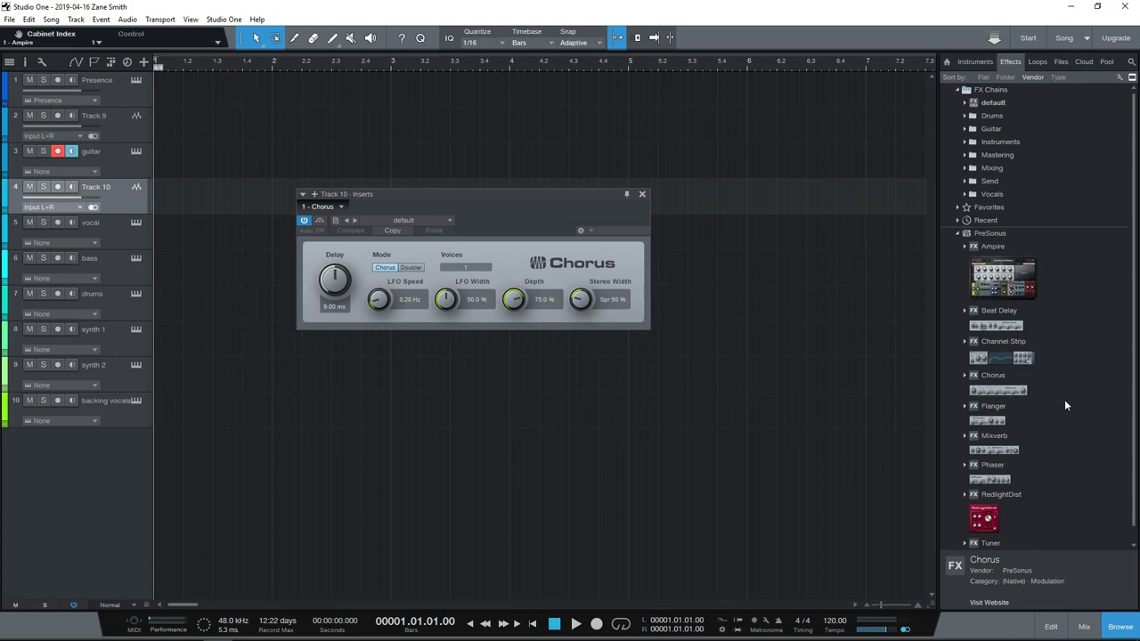
pyautogui.moveTo(998, 410); pyautogui.dragTo(138, 261)
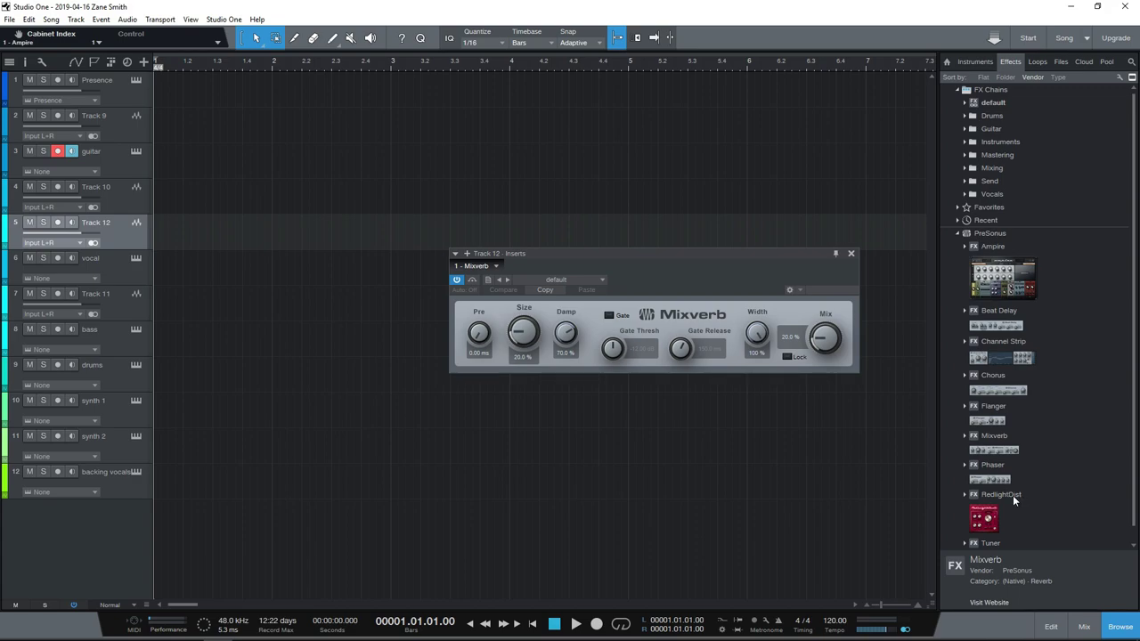
pyautogui.moveTo(1013, 495); pyautogui.dragTo(116, 236)
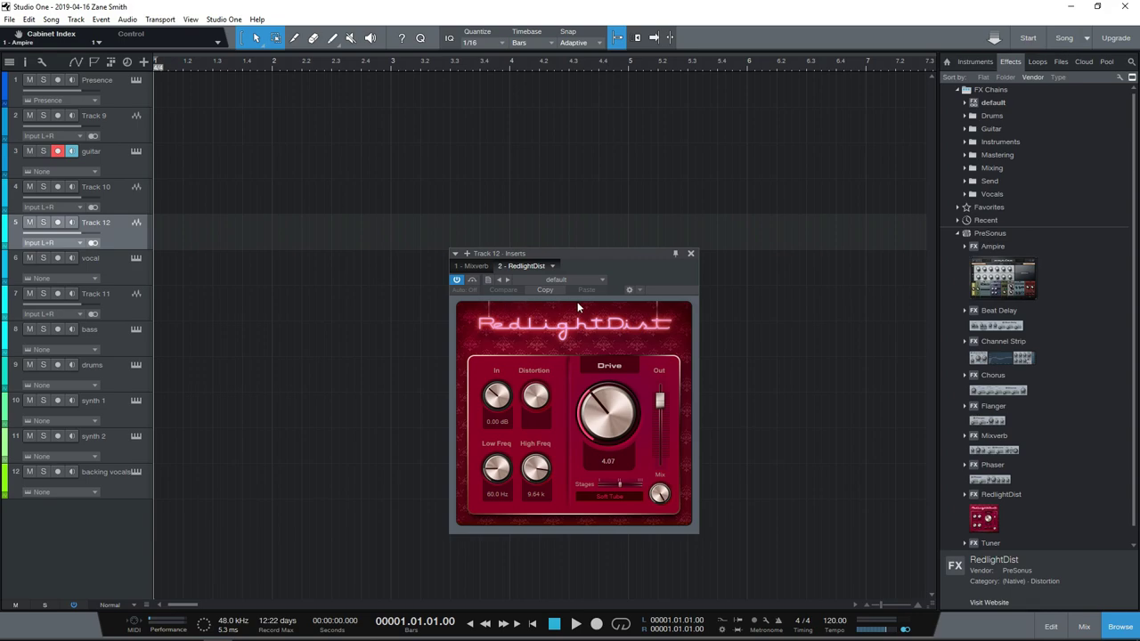
pyautogui.click(585, 280)
pyautogui.click(585, 280)
pyautogui.scroll(-1, 1112, 455)
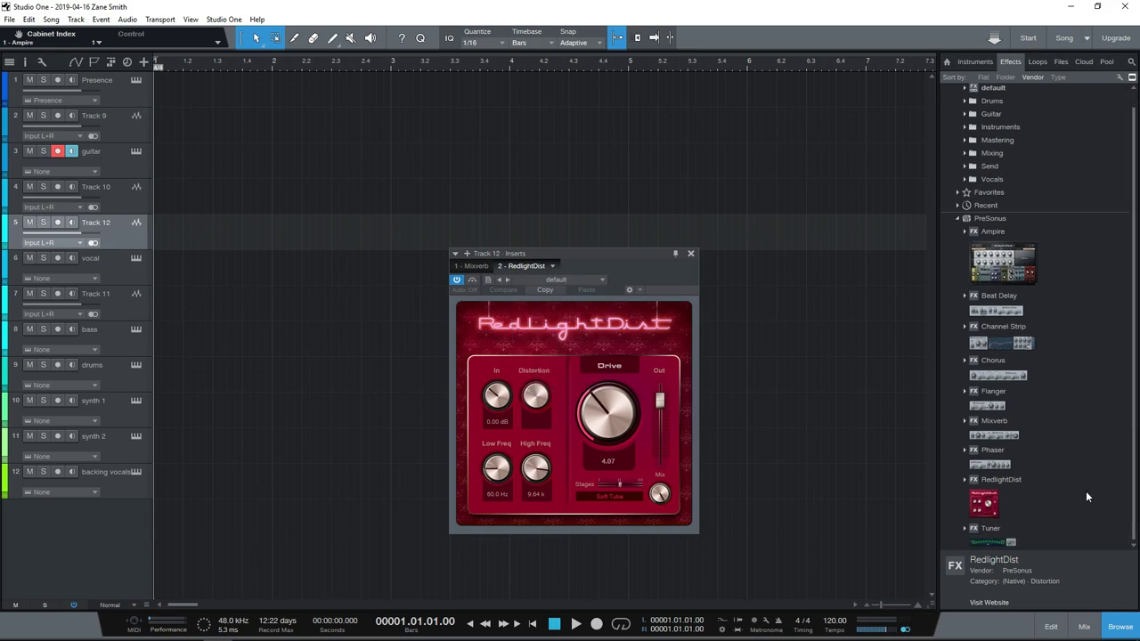
pyautogui.scroll(1, 1084, 490)
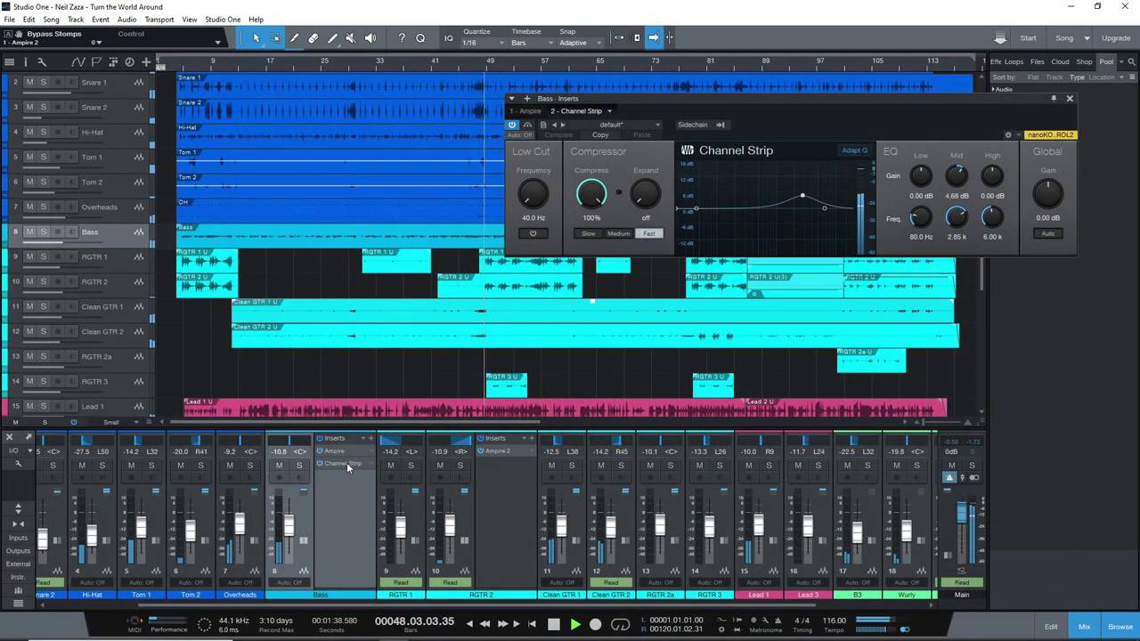
# View the Overheads channel's Channel Strip inserts, then close the Channel Strip window.
pyautogui.click(252, 496)
pyautogui.click(256, 491)
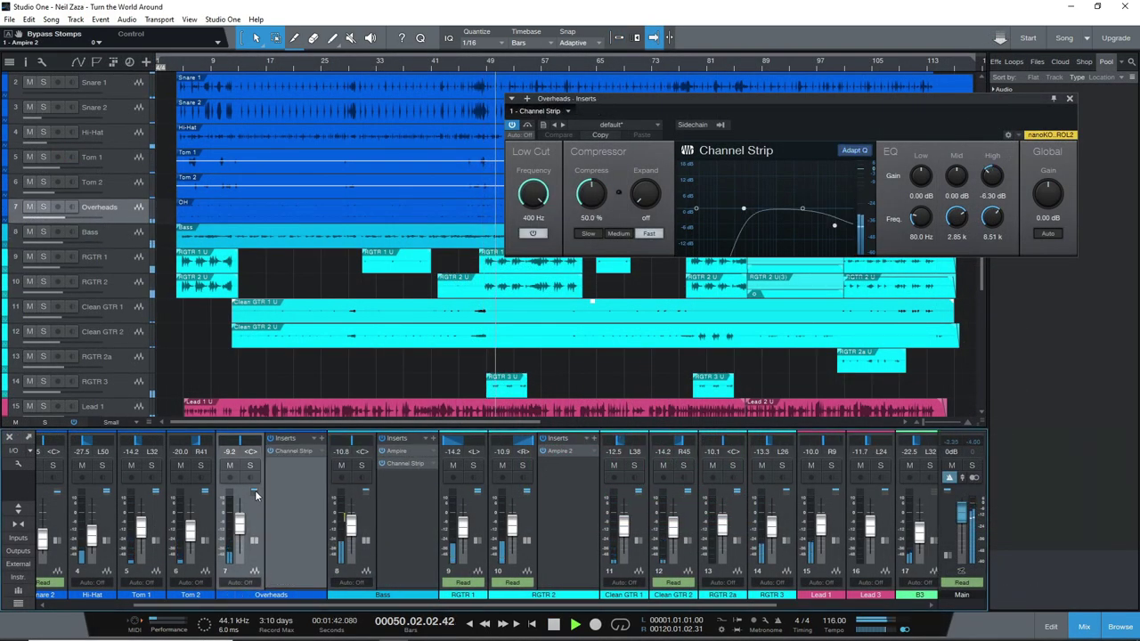
pyautogui.click(287, 453)
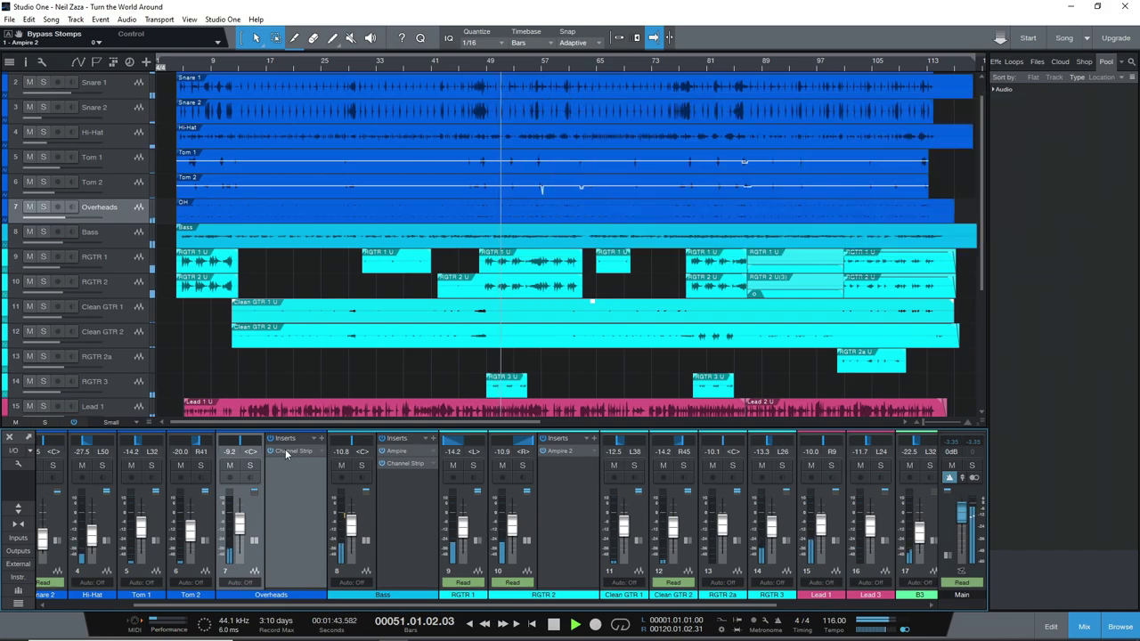
# Check the Tom 2, Tom 1, Hi-Hat and Snare 2 inserts, then replay from near bar 1.
pyautogui.click(202, 491)
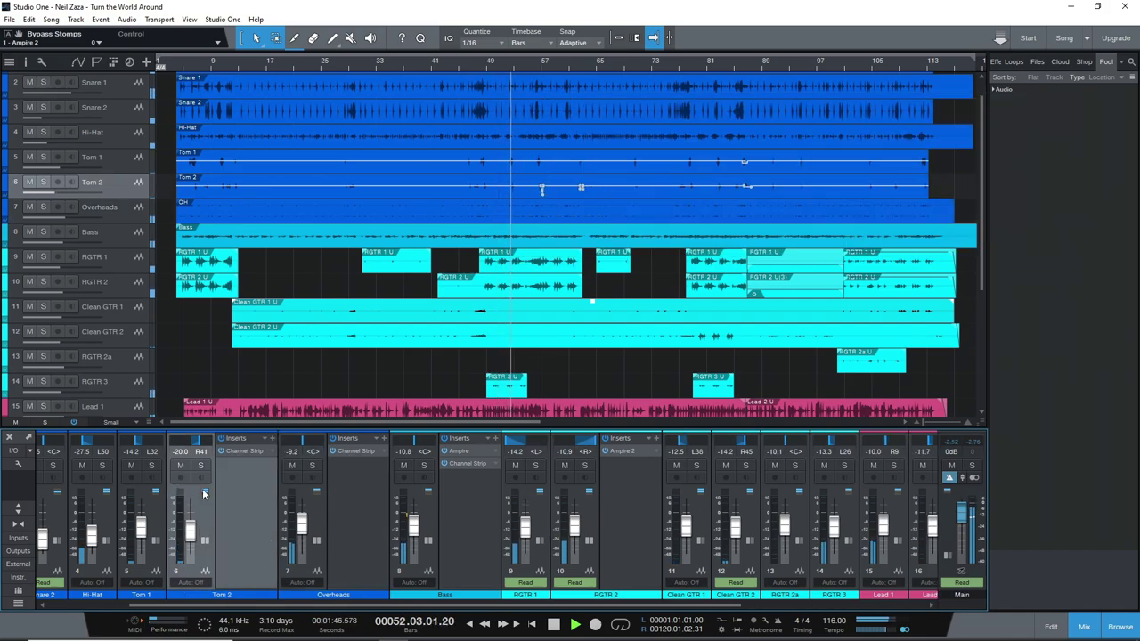
pyautogui.click(161, 493)
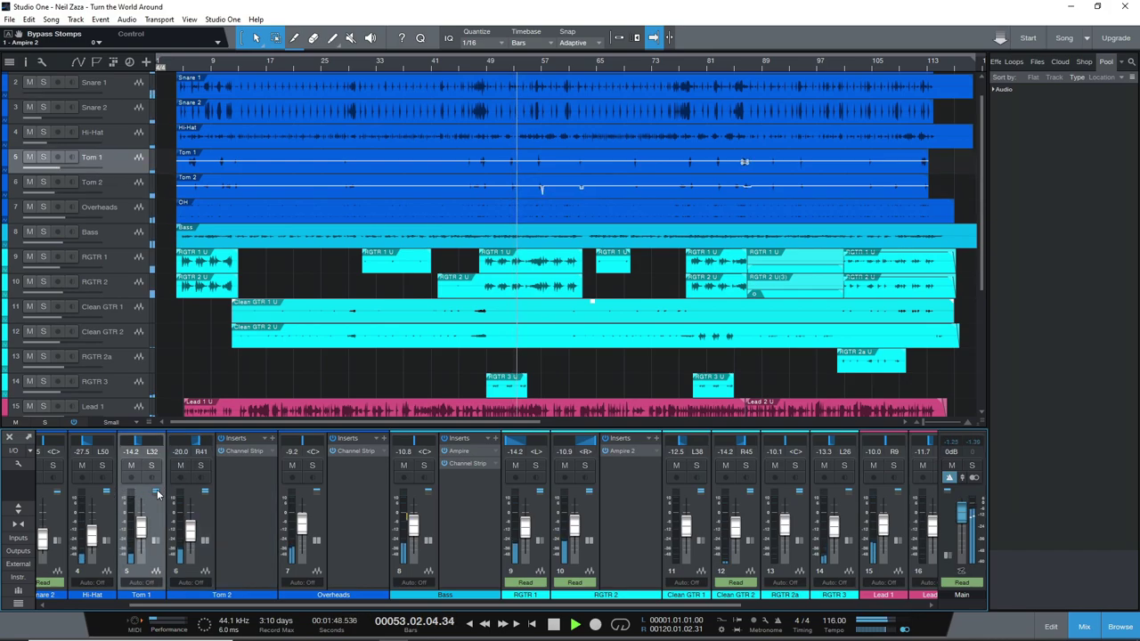
pyautogui.click(108, 492)
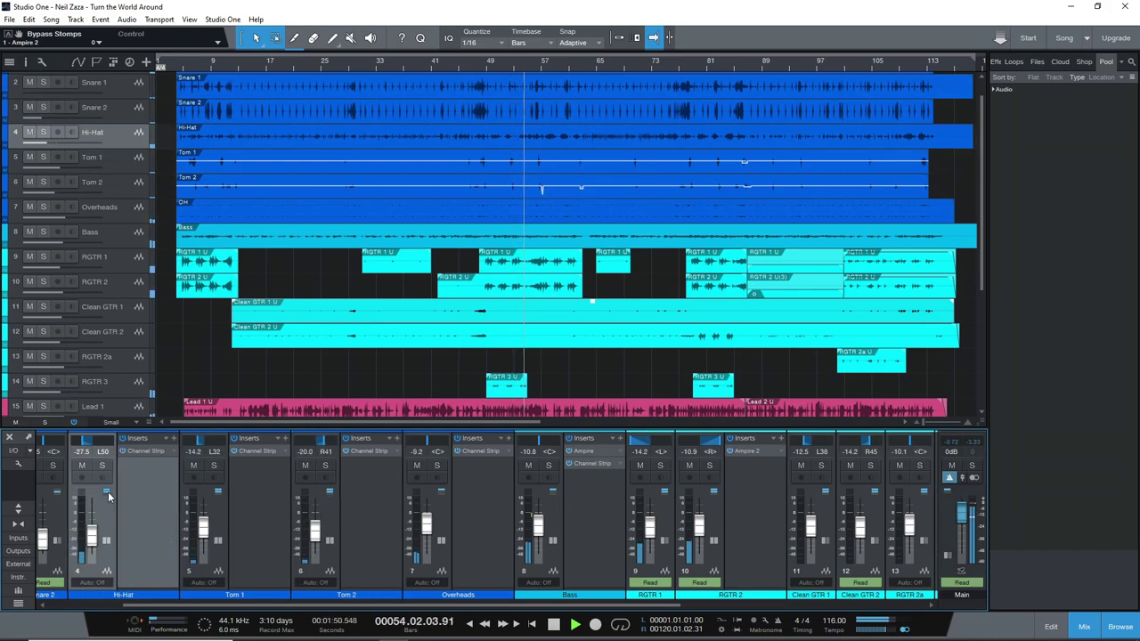
pyautogui.click(57, 491)
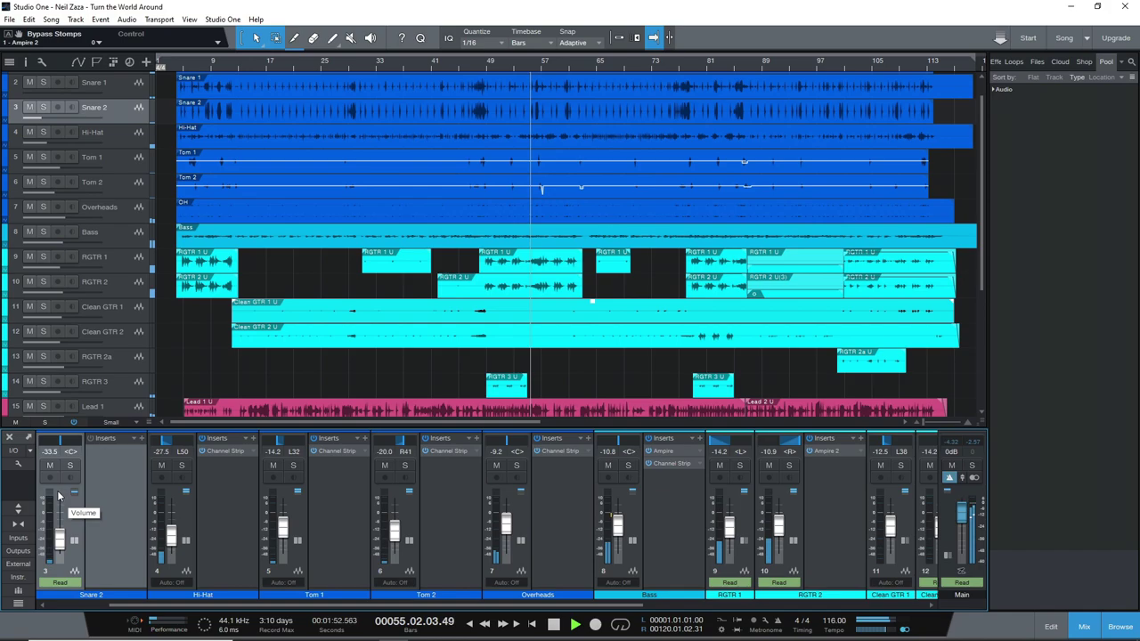
pyautogui.click(106, 184)
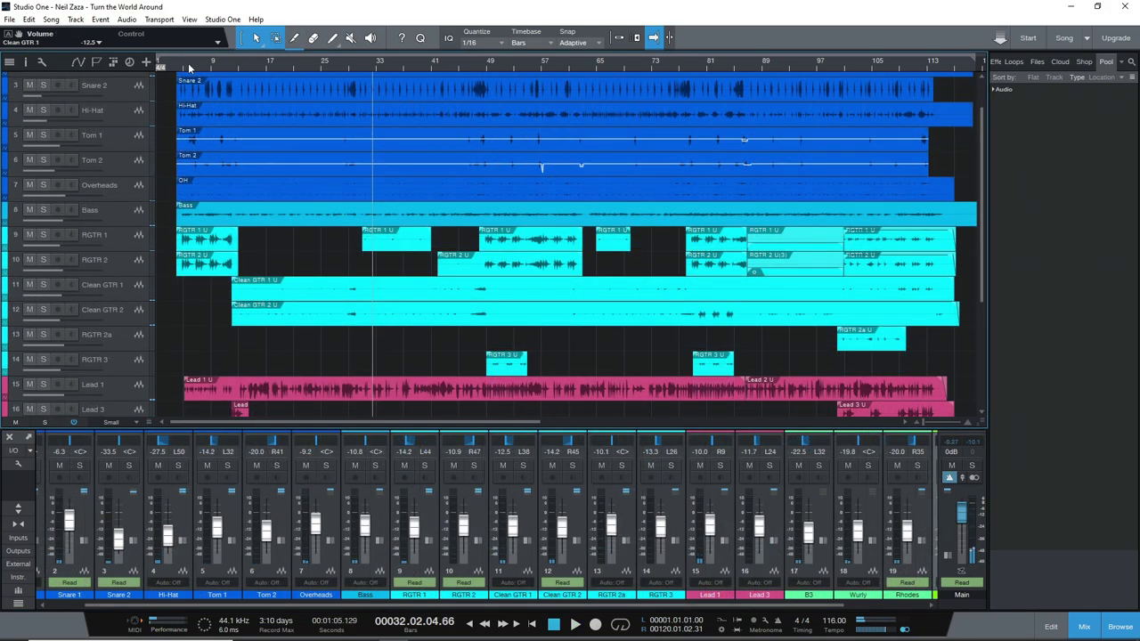
pyautogui.moveTo(188, 67); pyautogui.dragTo(180, 67)
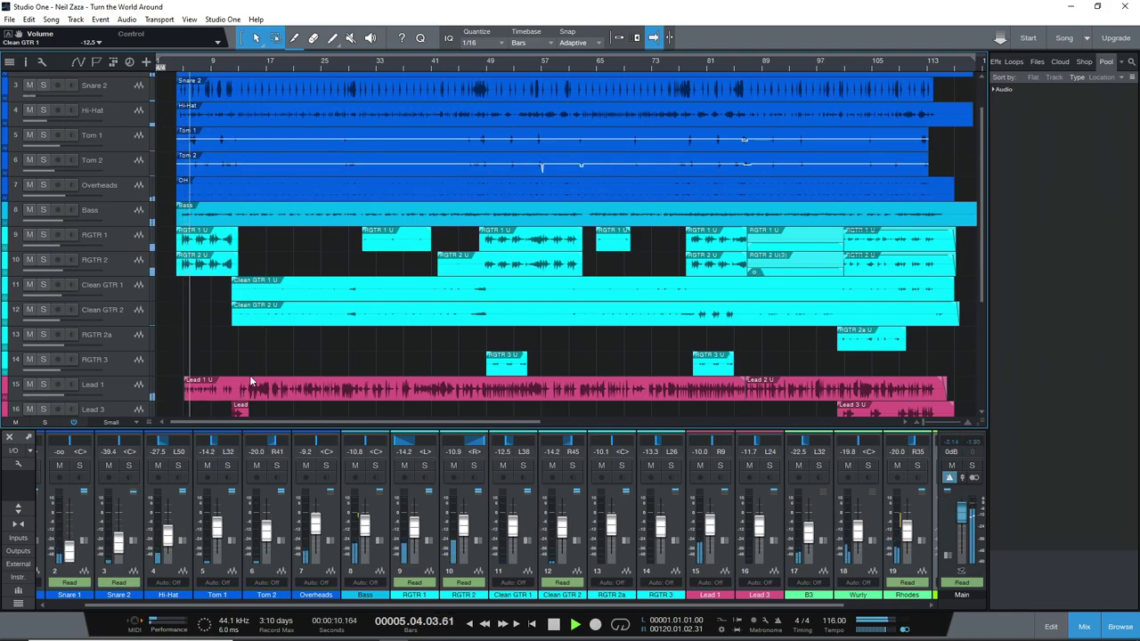
# Stop follow-playback, close the mixer panel, and open the Horns then B3 events in the editor.
pyautogui.press('f')
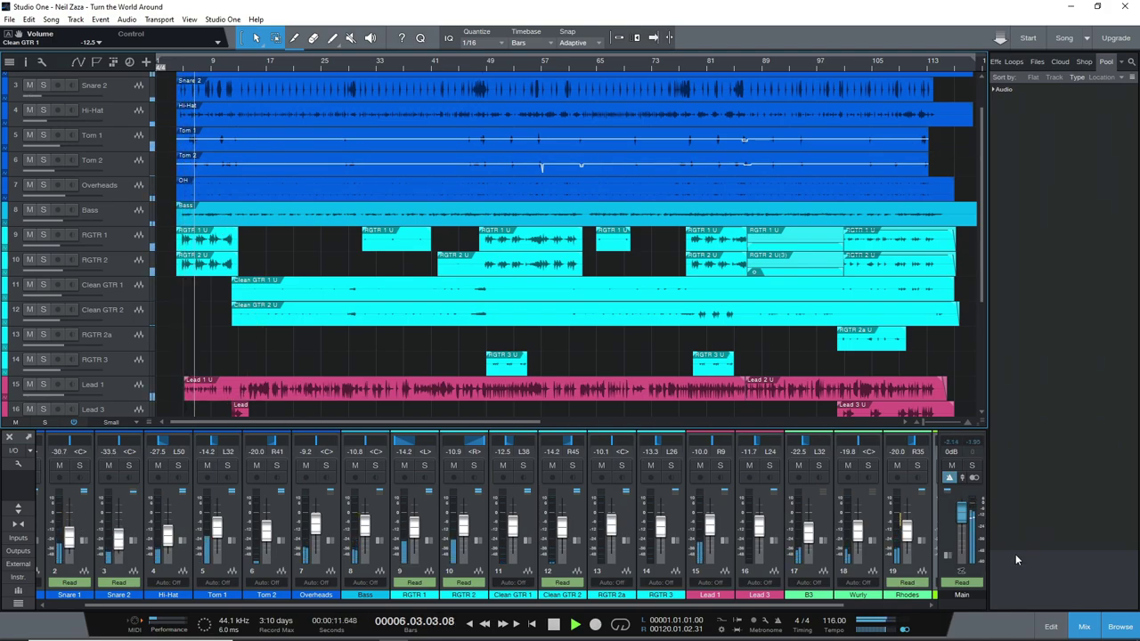
pyautogui.click(1051, 627)
pyautogui.click(1083, 627)
pyautogui.click(1079, 627)
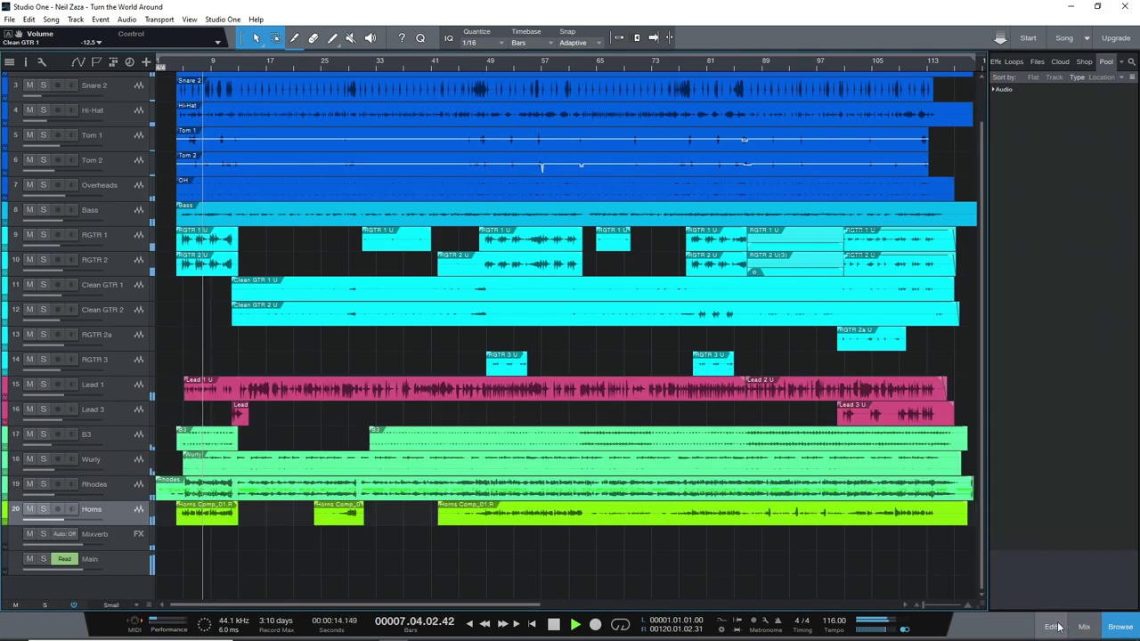
pyautogui.doubleClick(194, 510)
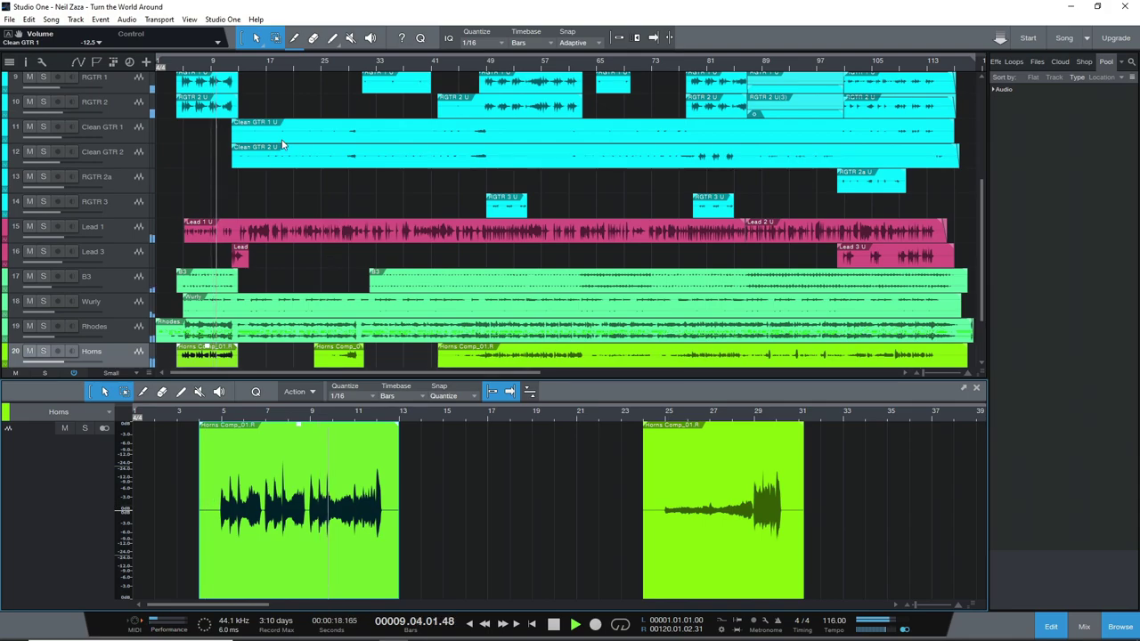
pyautogui.click(430, 279)
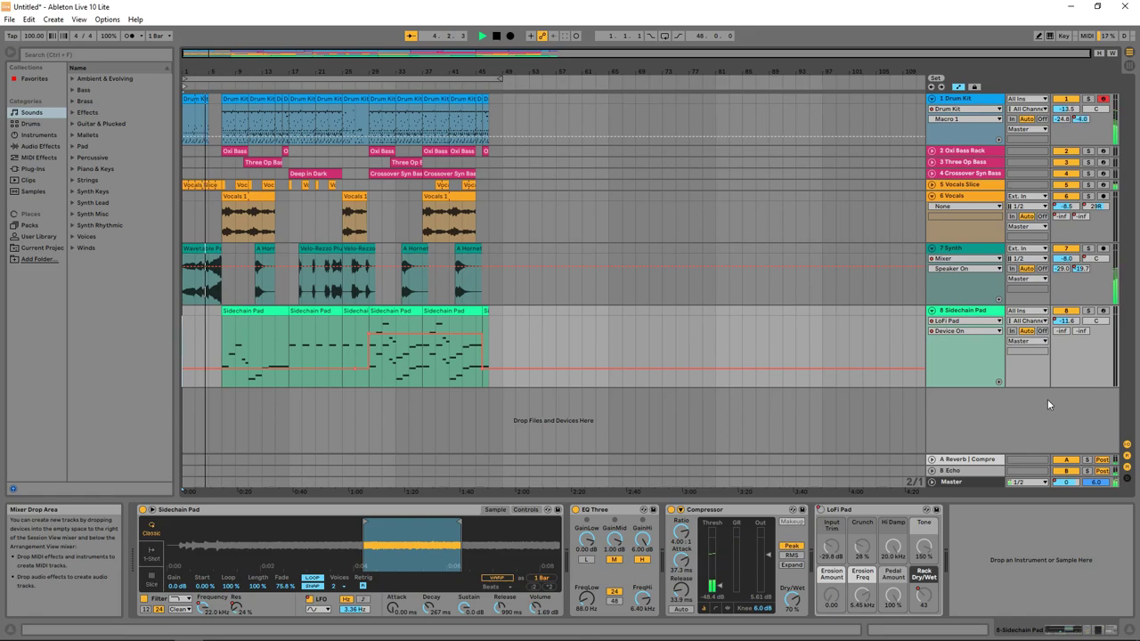
# Inspect the Sidechain Pad, Synth and Vocals device chains, then switch to Session View.
pyautogui.click(974, 350)
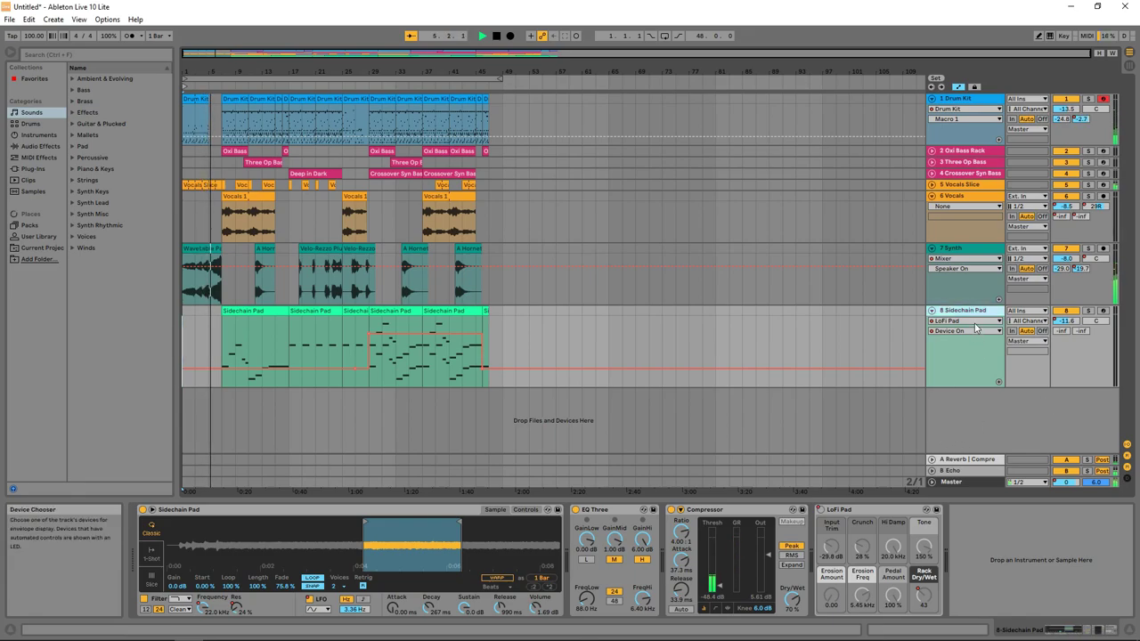
pyautogui.click(972, 288)
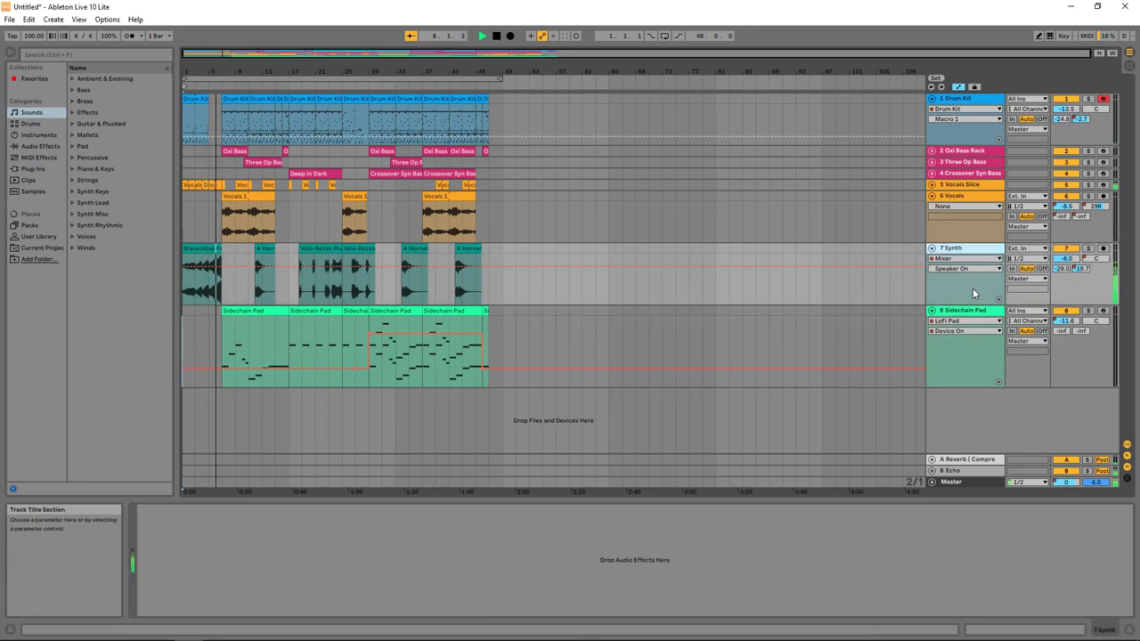
pyautogui.click(967, 218)
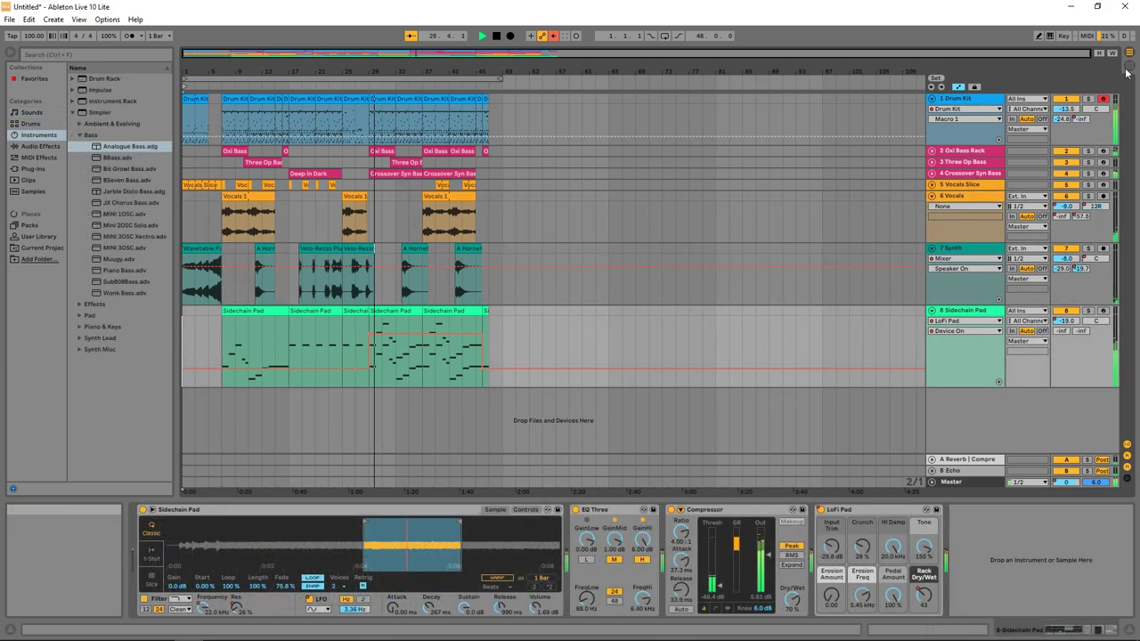
pyautogui.click(1126, 67)
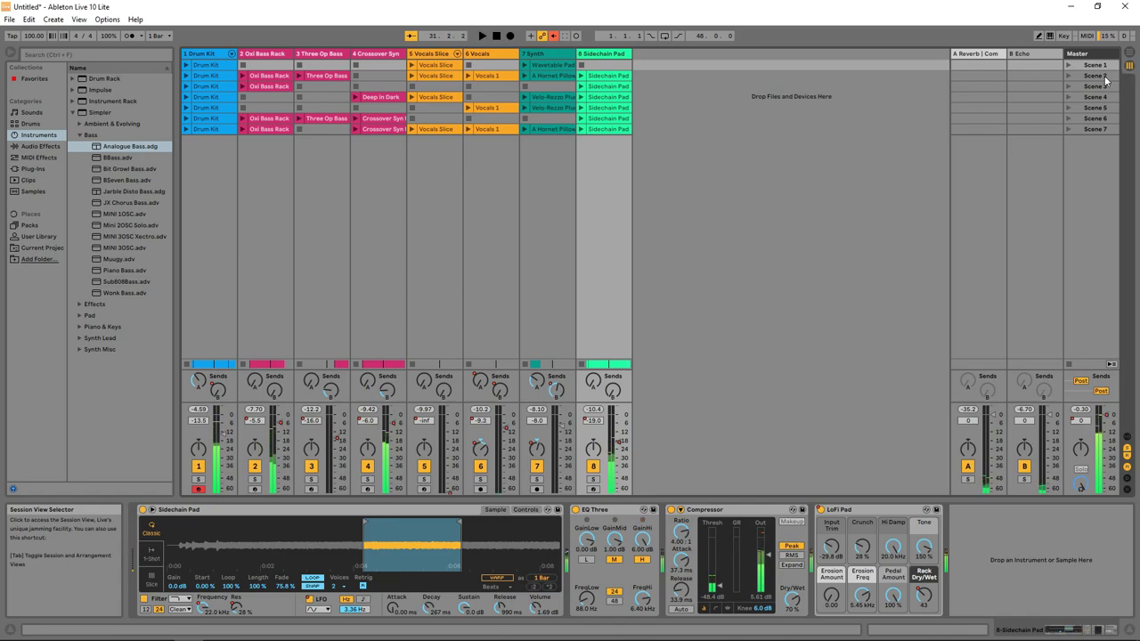
# Launch the Drum Kit, Three Op Bass, scene-4 Vocals Slice and Wavetable Pad clips together.
pyautogui.click(200, 85)
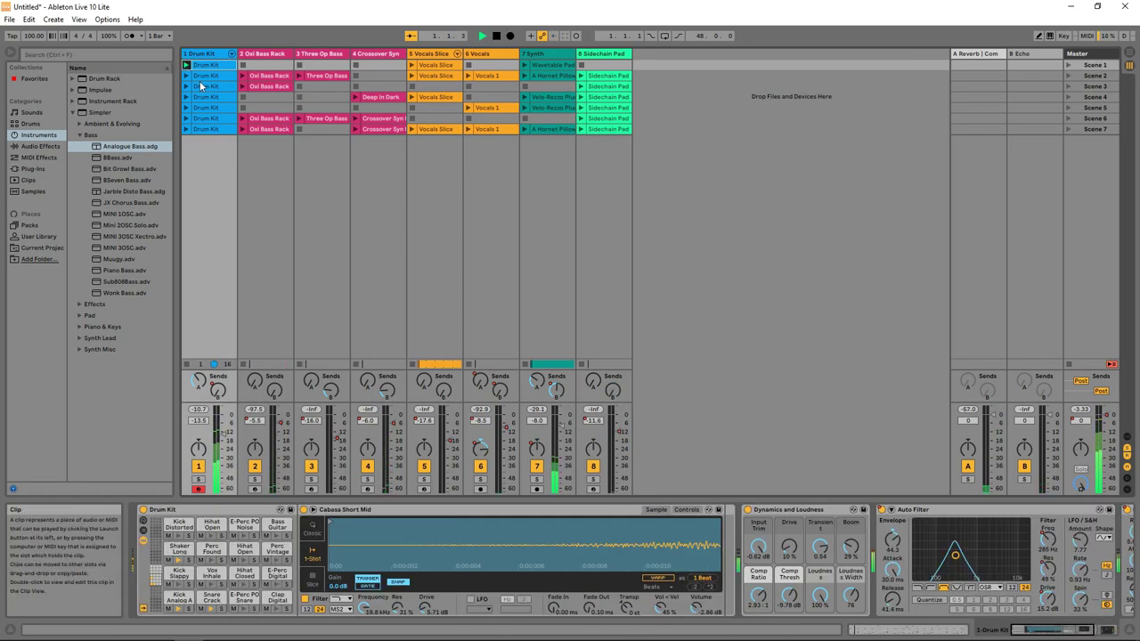
pyautogui.click(301, 77)
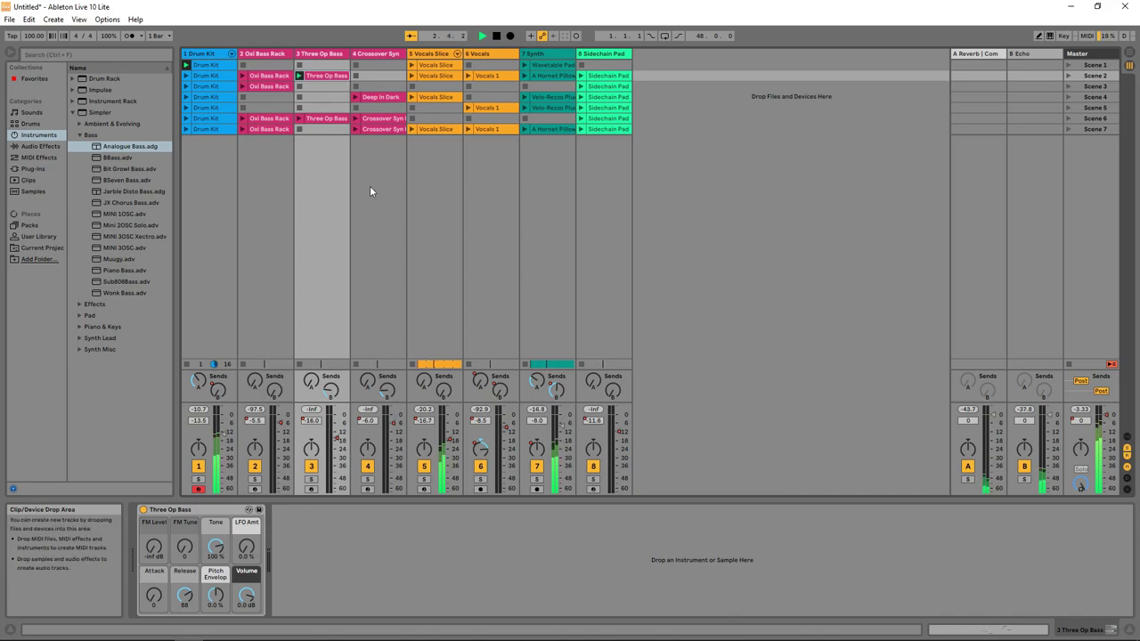
pyautogui.click(413, 101)
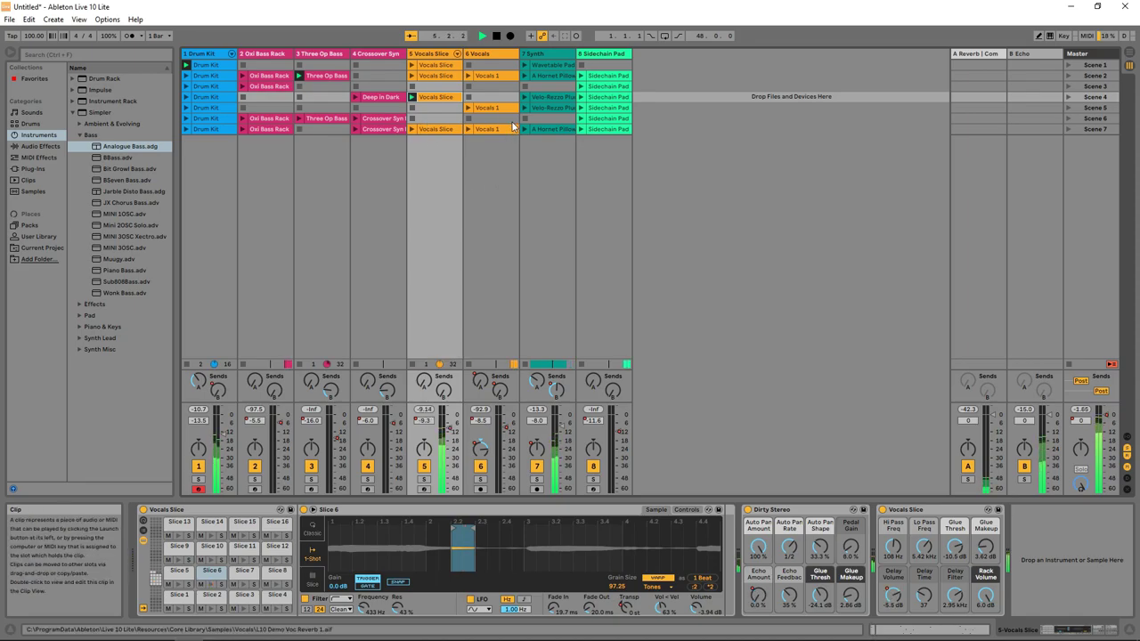
pyautogui.click(533, 149)
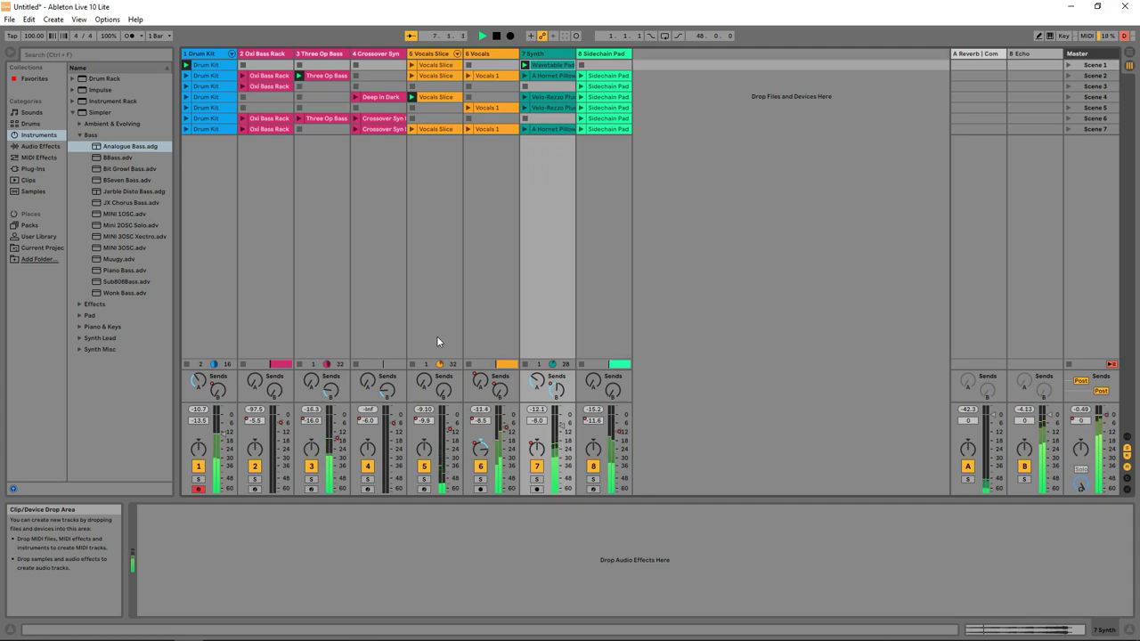
# Load the Brick Wall compressor preset, then add Kick Reducer after it.
pyautogui.click(31, 148)
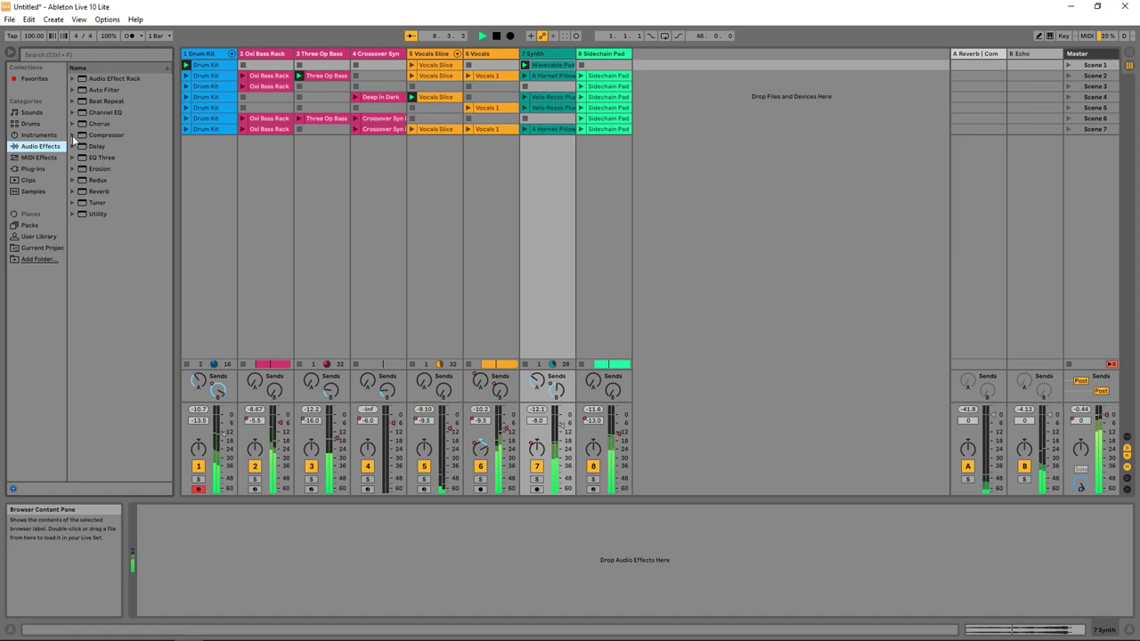
pyautogui.click(72, 136)
pyautogui.click(111, 170)
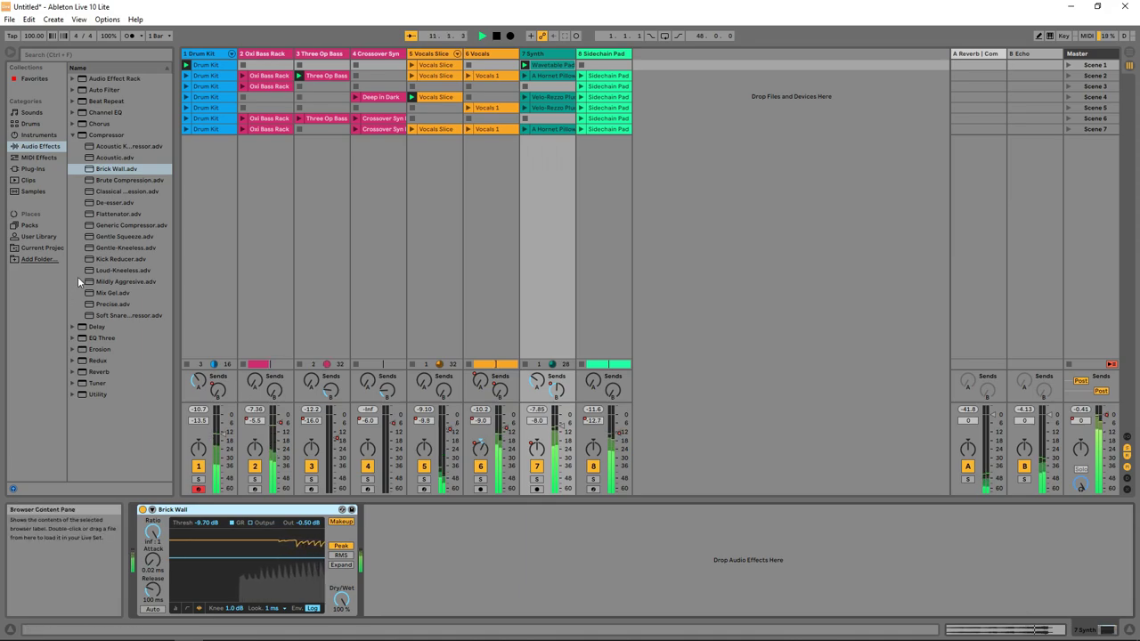
pyautogui.moveTo(85, 263); pyautogui.dragTo(429, 593)
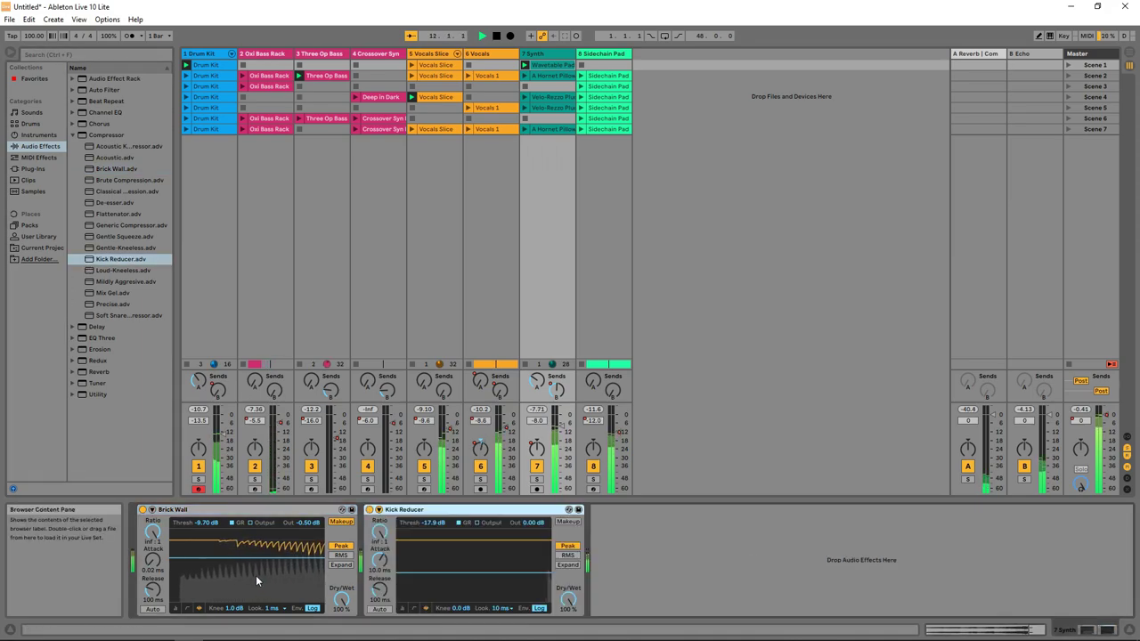
# Add a Chorus preset after Kick Reducer in the chain.
pyautogui.click(72, 136)
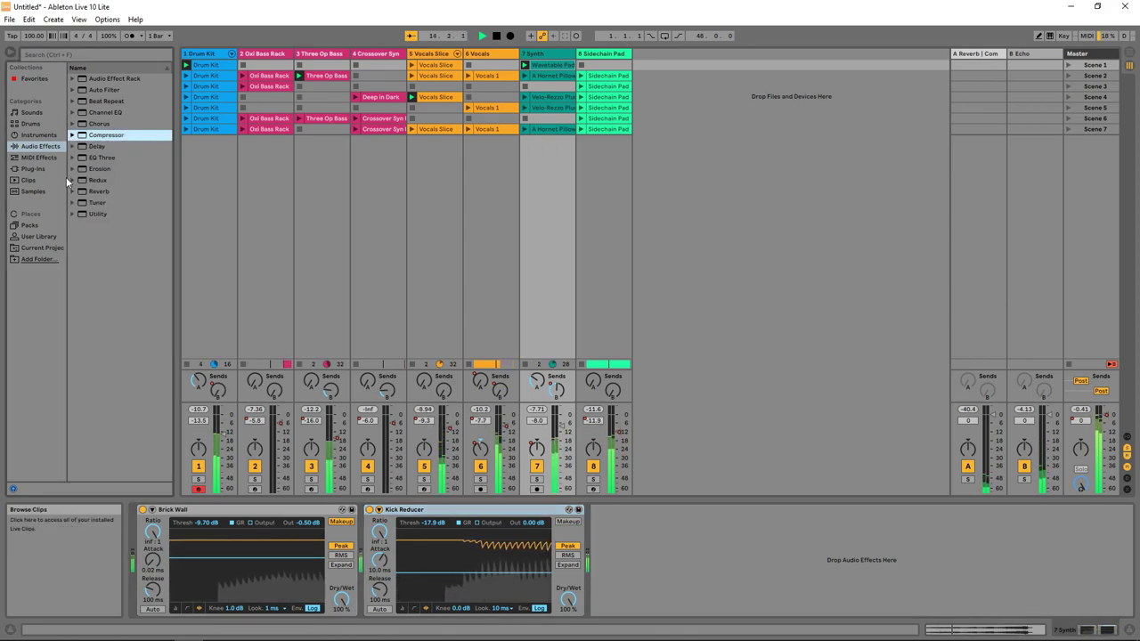
pyautogui.click(72, 125)
pyautogui.moveTo(112, 134); pyautogui.dragTo(648, 611)
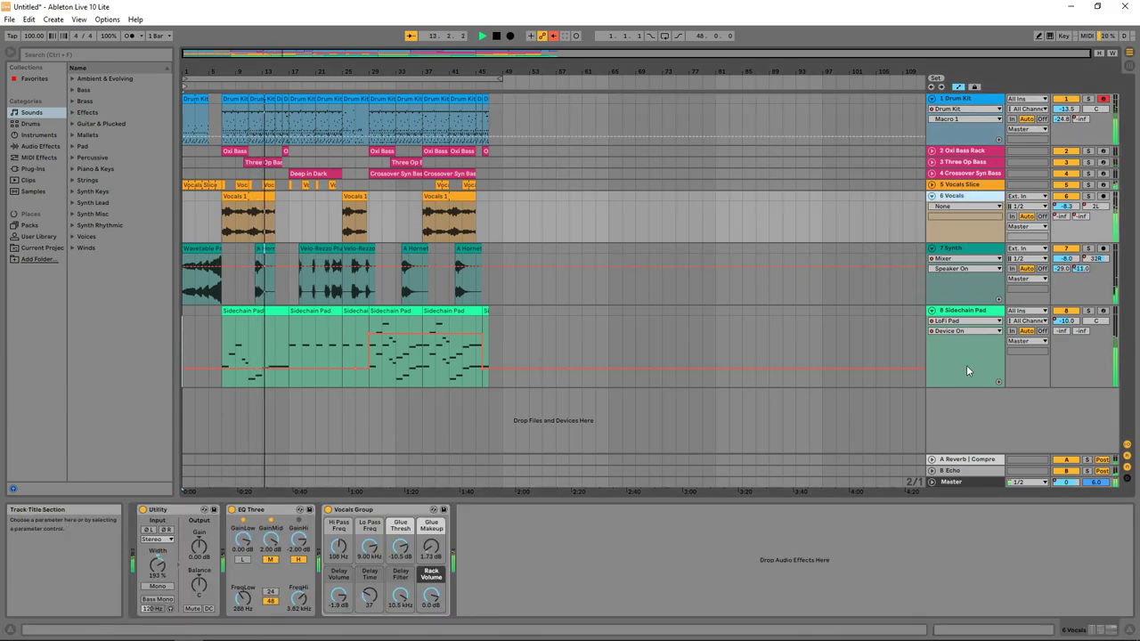
# Select the 8 Sidechain Pad track to show its sampler, EQ Three, Compressor and LoFi Pad.
pyautogui.click(966, 365)
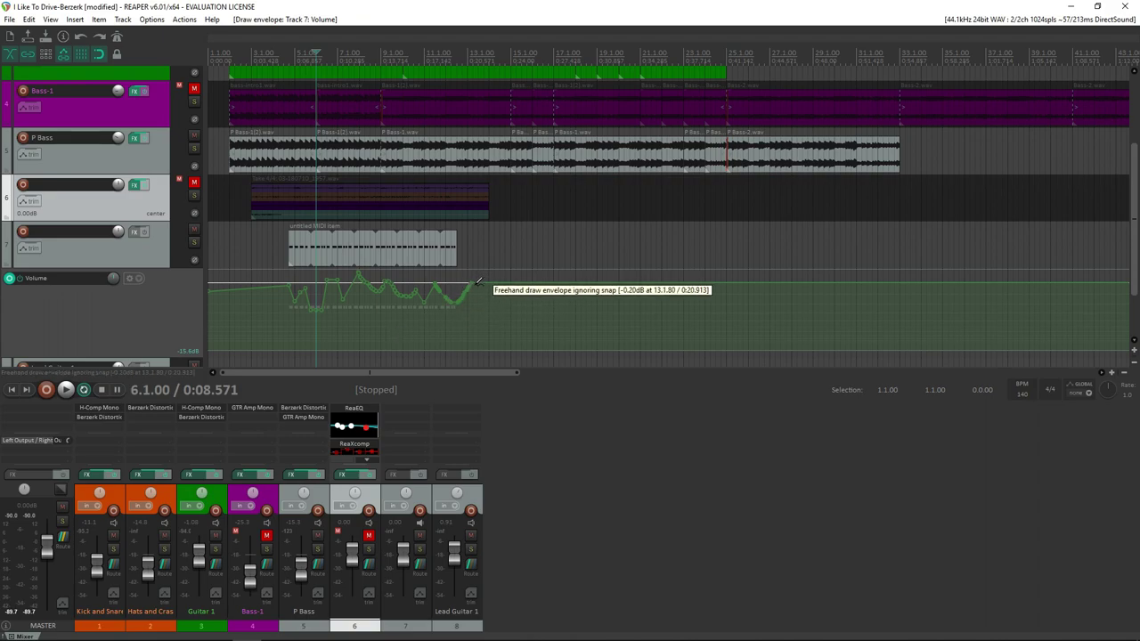
# Draw a freehand dip-and-rise curve on track 7's Volume envelope.
pyautogui.moveTo(476, 288)
pyautogui.mouseDown()
pyautogui.moveTo(481, 337)
pyautogui.moveTo(535, 308)
pyautogui.moveTo(543, 287)
pyautogui.mouseUp()
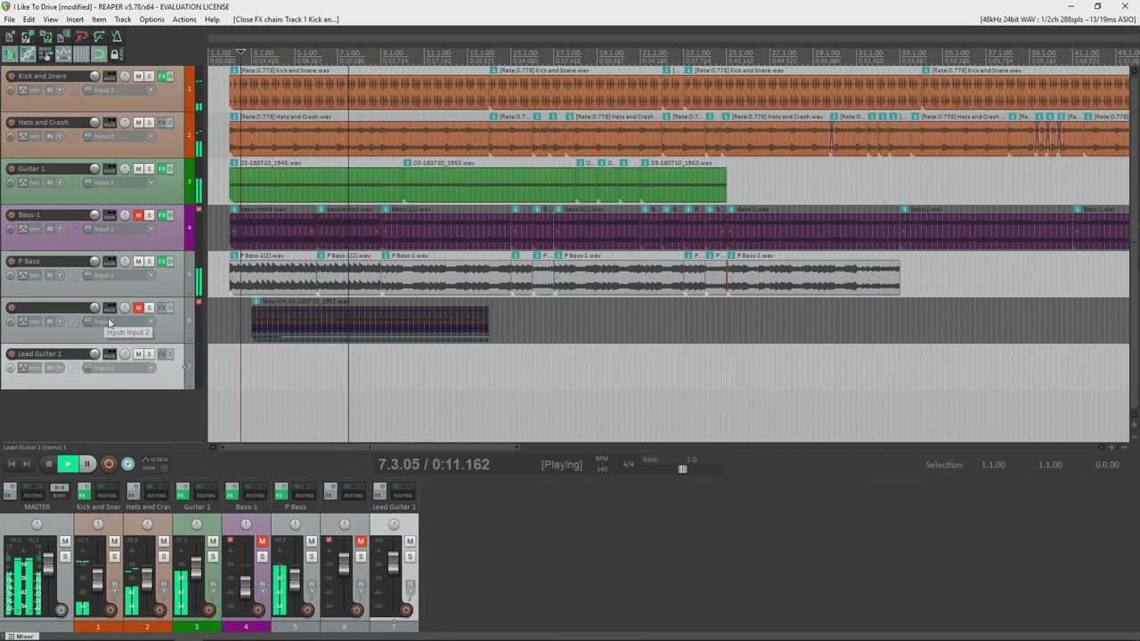
# Open Lead Guitar 1's FX chain and list the JS plugins in the Add FX browser.
pyautogui.click(164, 356)
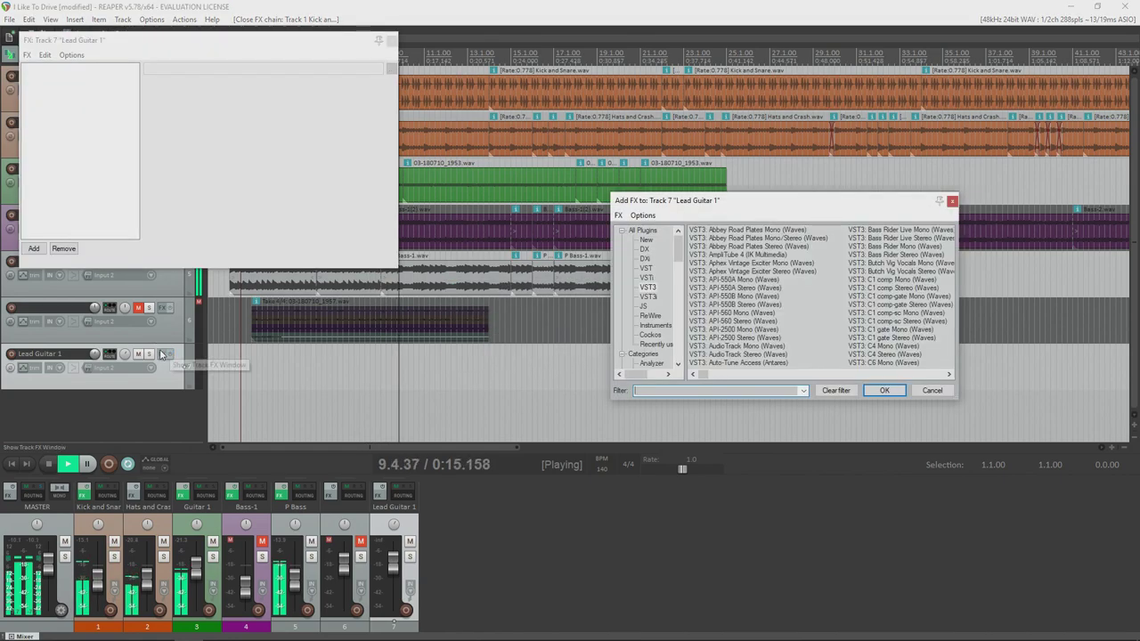
pyautogui.press('Down')
pyautogui.press('Down')
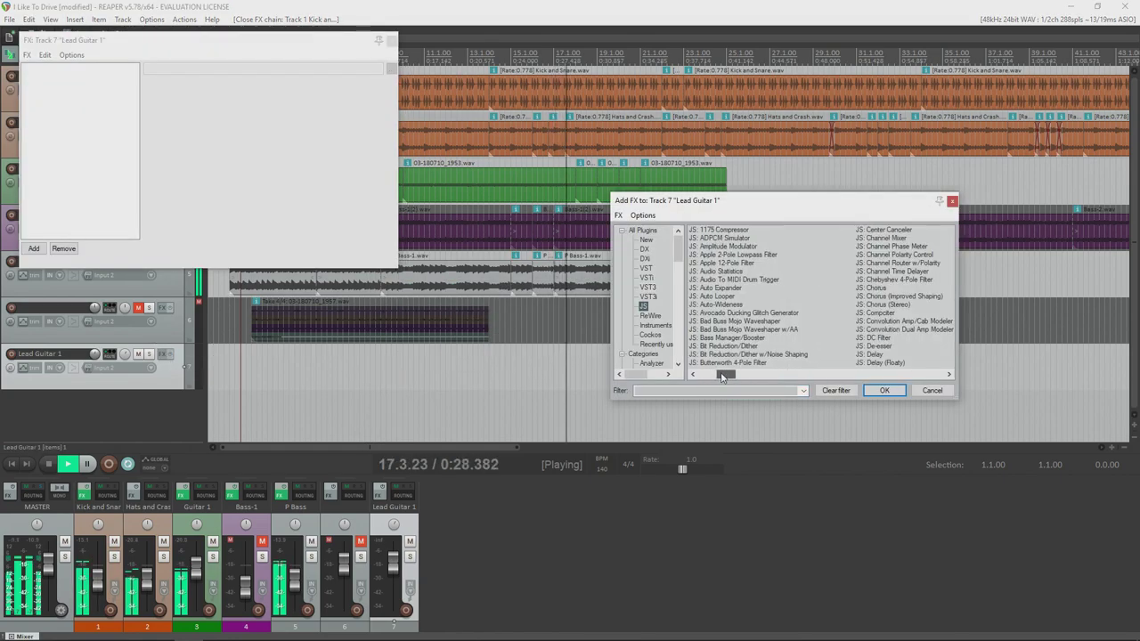
pyautogui.moveTo(730, 375); pyautogui.dragTo(932, 392)
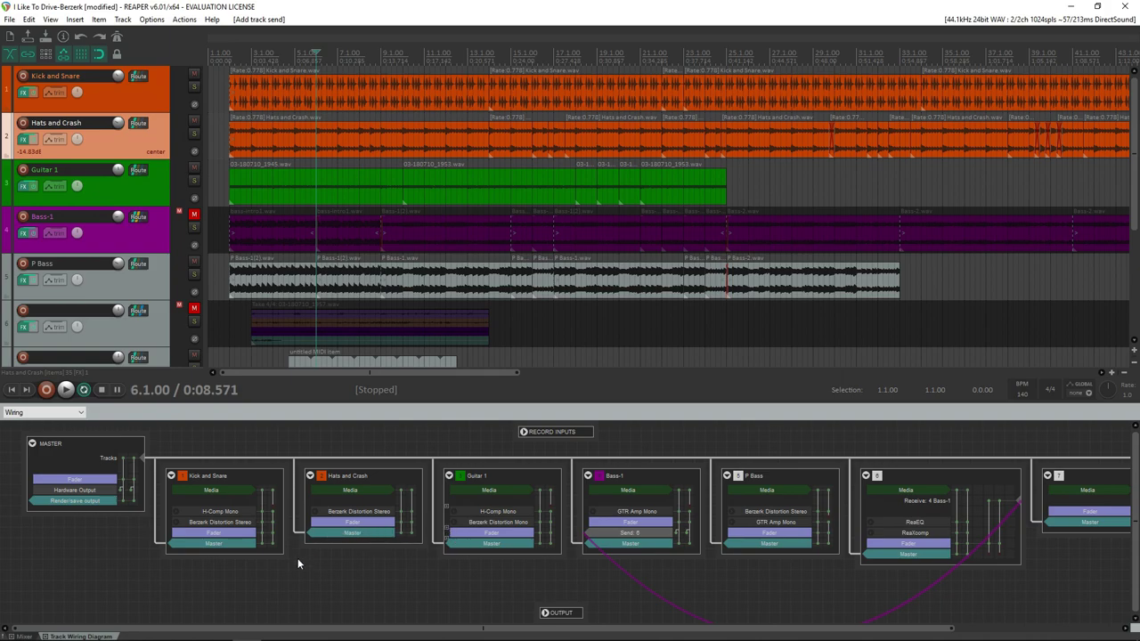
# Wire a send from Kick and Snare into Hats and Crash, and route a send from Guitar 1.
pyautogui.moveTo(170, 532); pyautogui.dragTo(310, 532)
pyautogui.moveTo(387, 529); pyautogui.dragTo(392, 527)
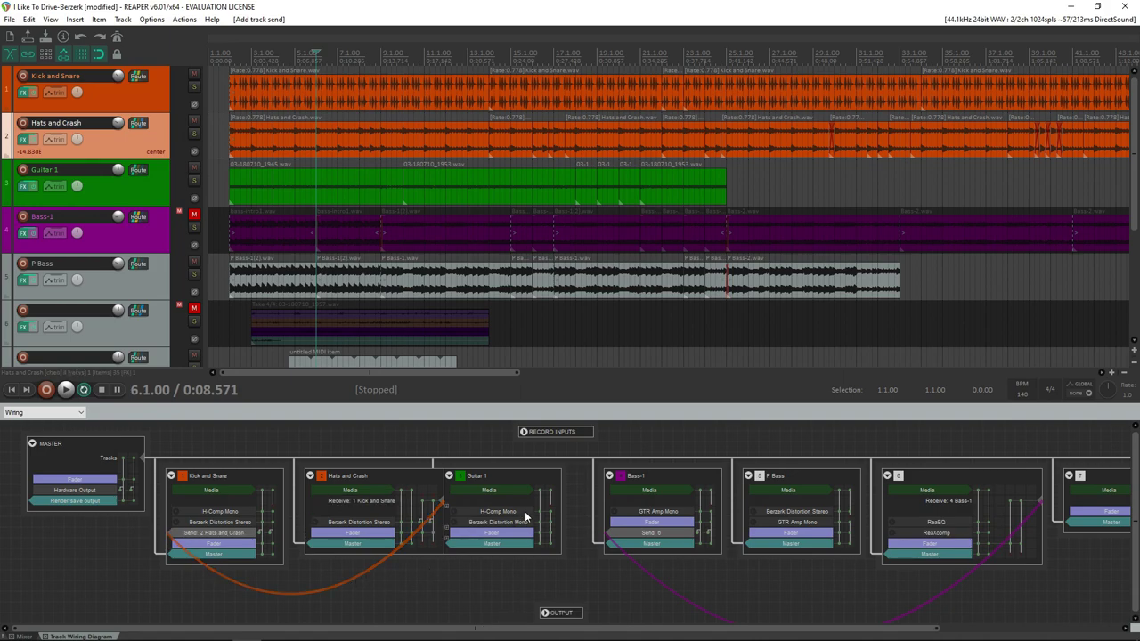
pyautogui.moveTo(448, 511); pyautogui.dragTo(551, 605)
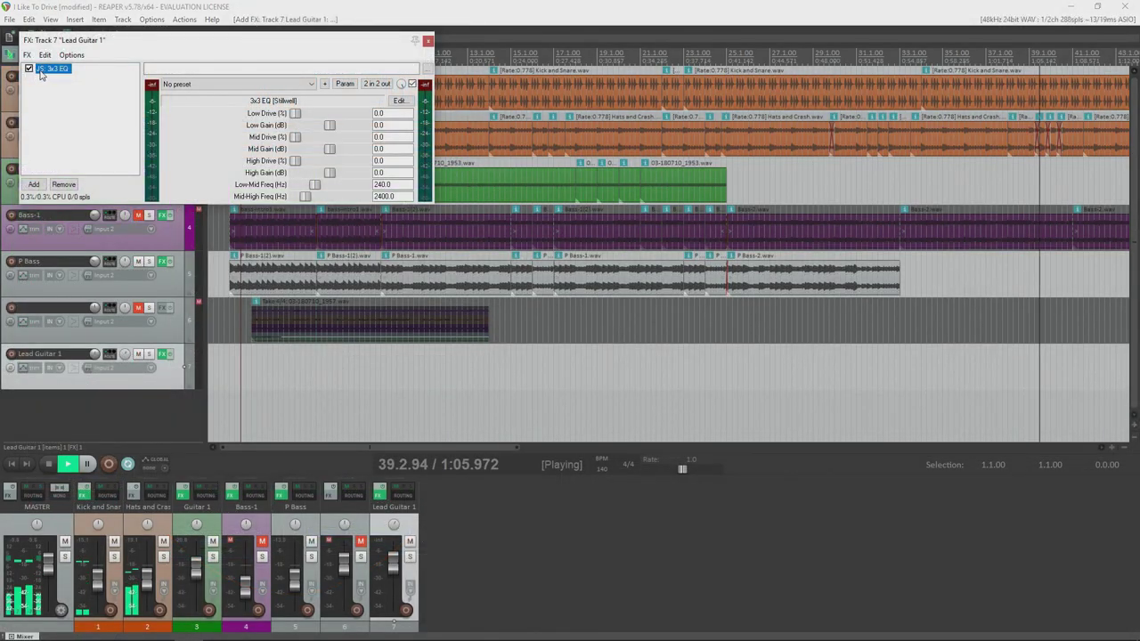
# Choose Replace FX for Lead Guitar 1's 3x3 EQ and pick a replacement.
pyautogui.rightClick(41, 72)
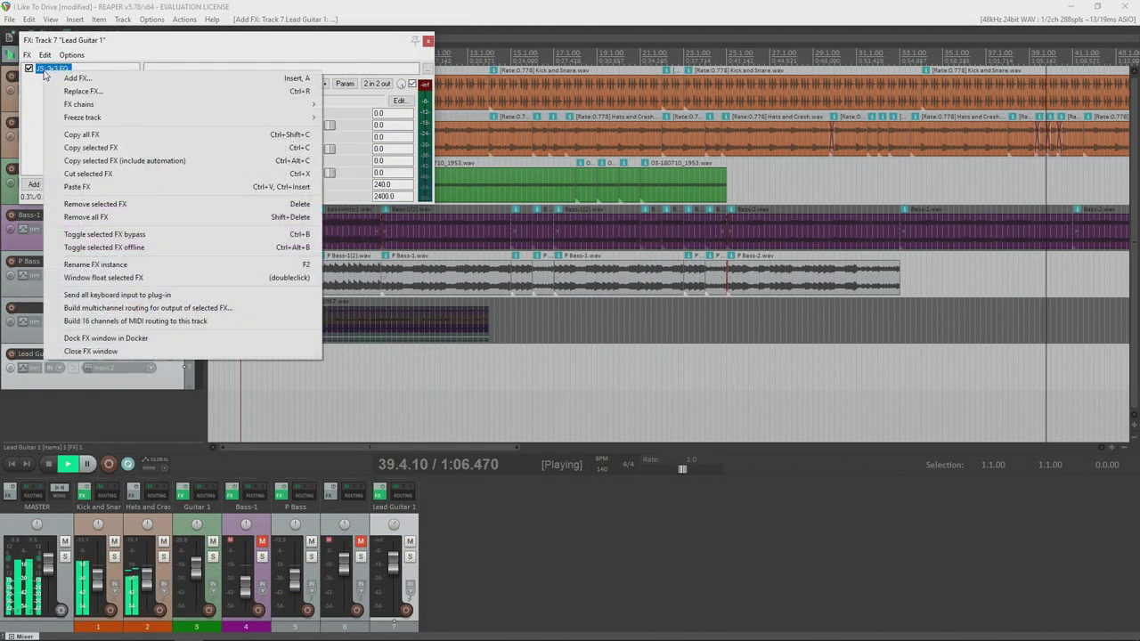
pyautogui.click(82, 90)
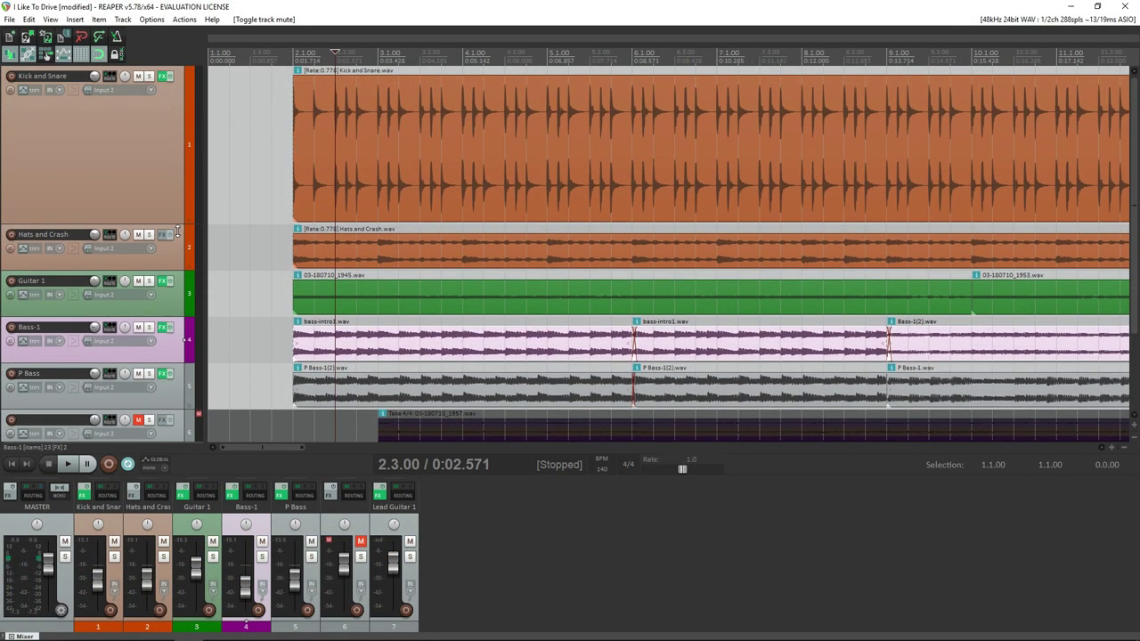
pyautogui.moveTo(173, 227); pyautogui.dragTo(174, 261)
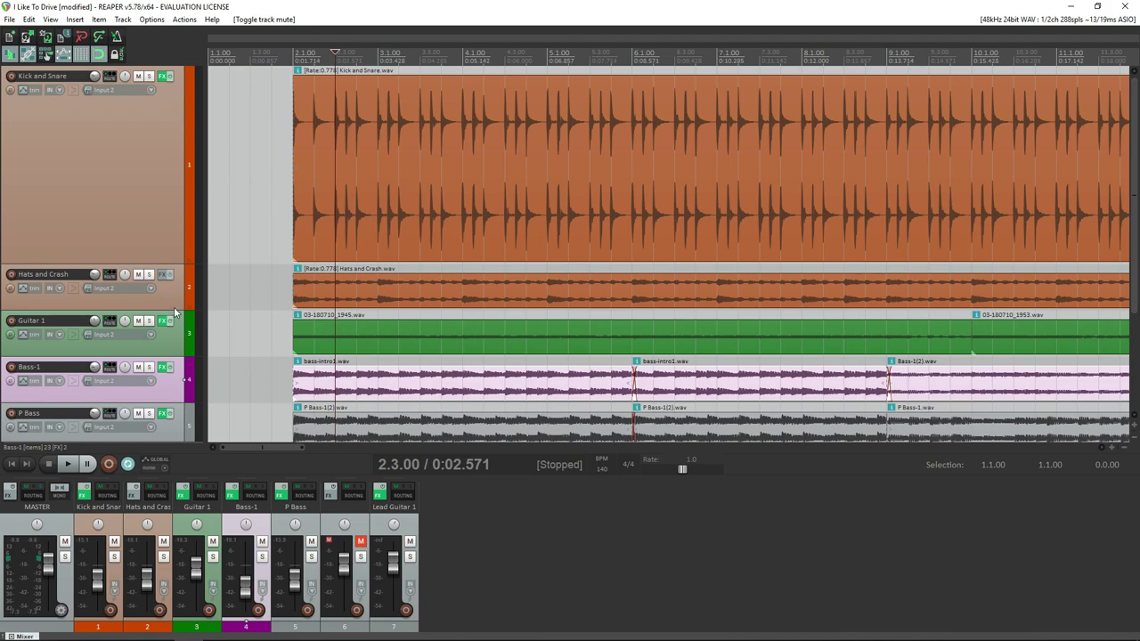
# Enlarge the Hats and Crash track height to show its waveform in detail.
pyautogui.moveTo(174, 307); pyautogui.dragTo(165, 404)
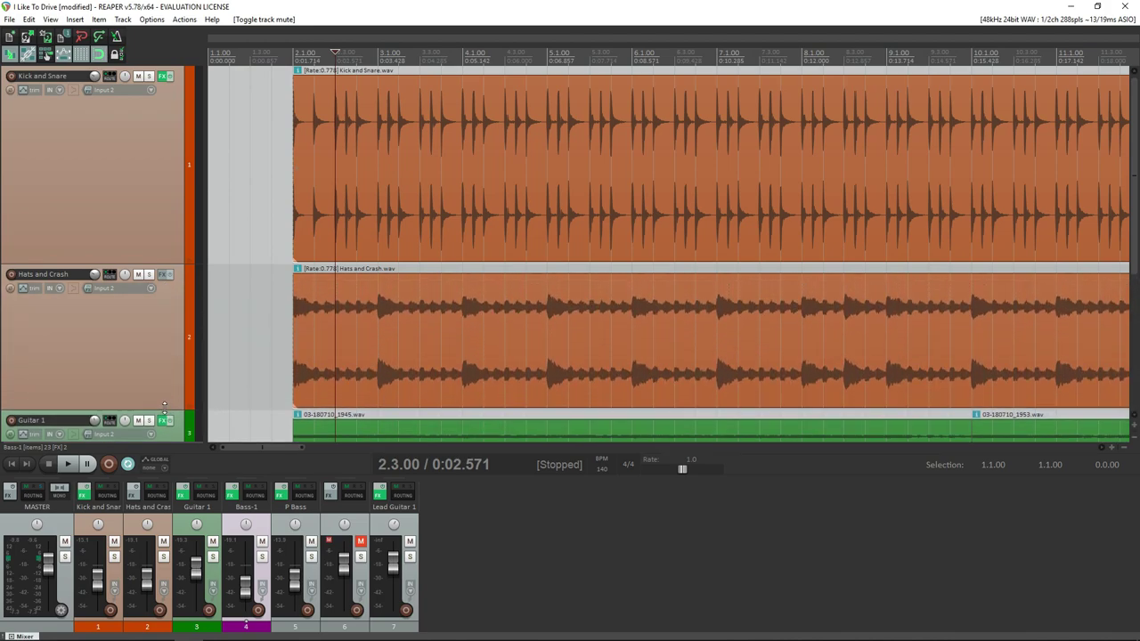
pyautogui.scroll(-2, 668, 255)
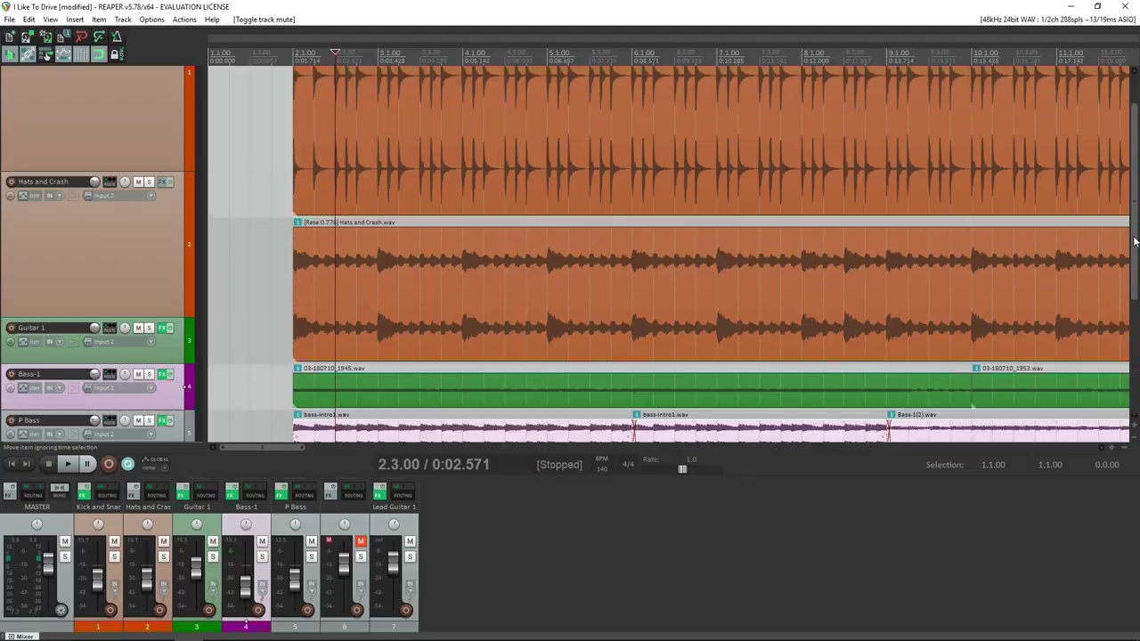